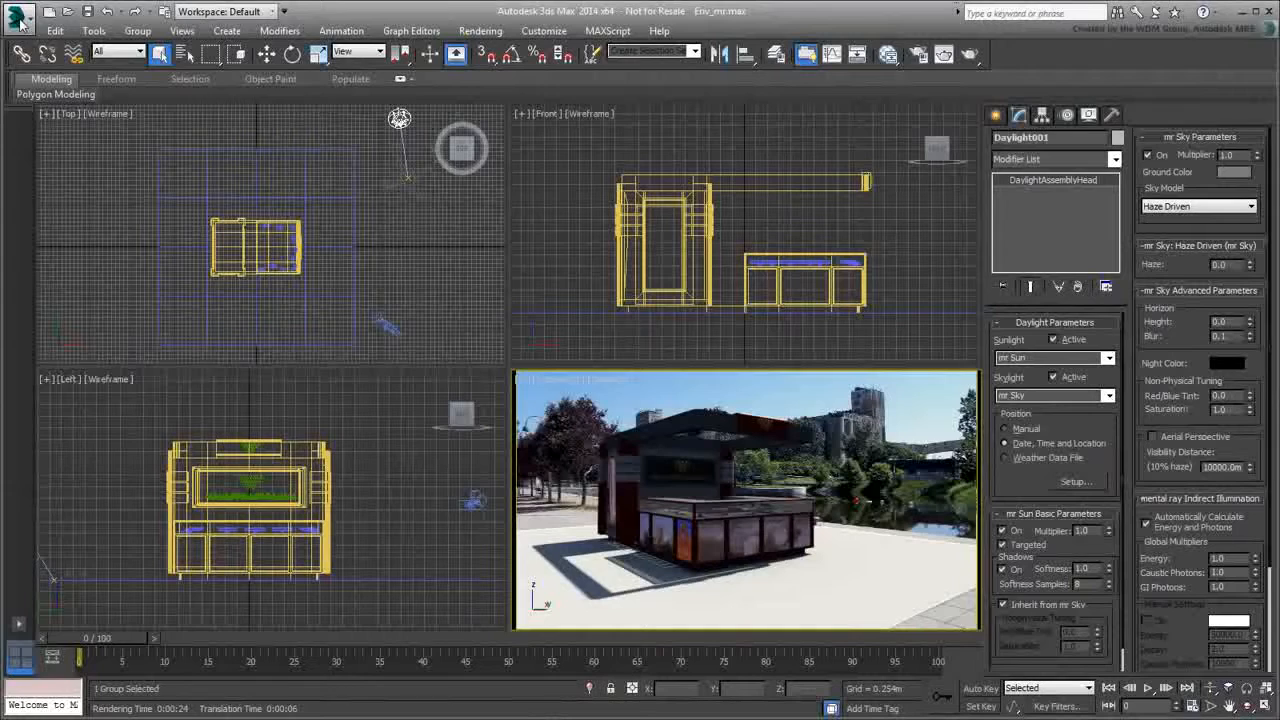
Step: Open the scene Env_materials.max from the _Assets folder, discarding the changes to the current scene
click(52, 130)
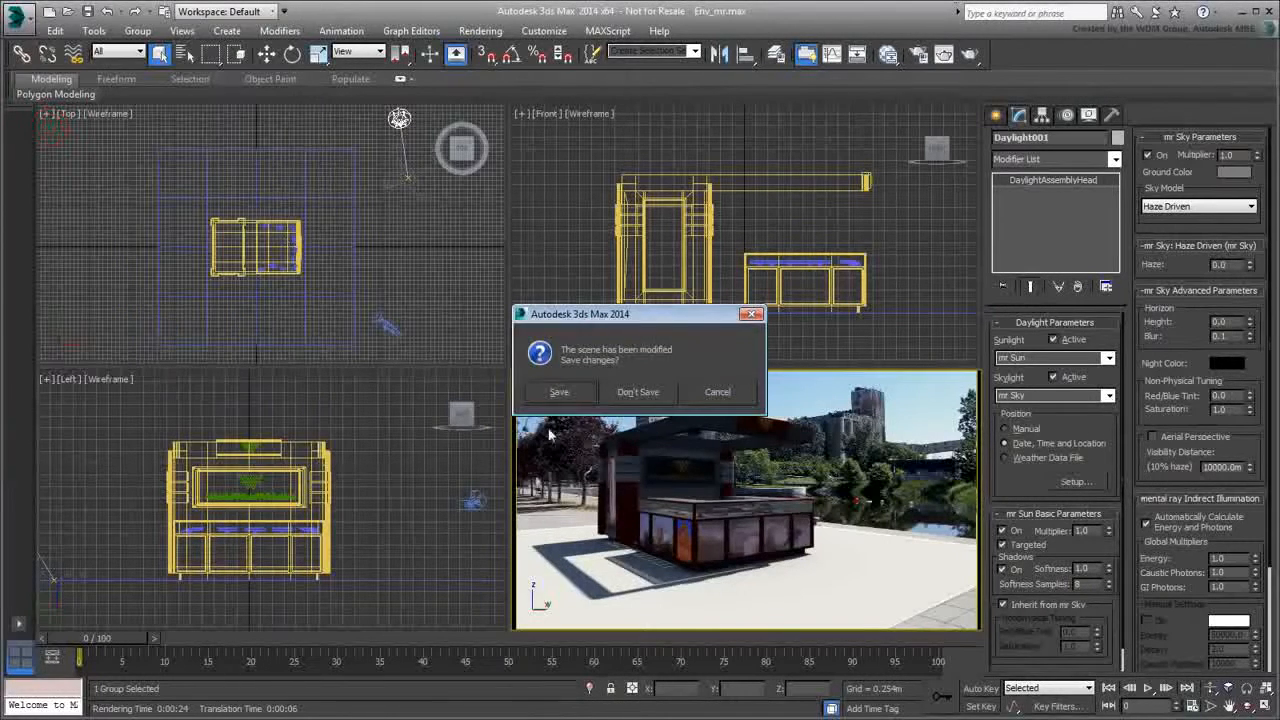
click(640, 392)
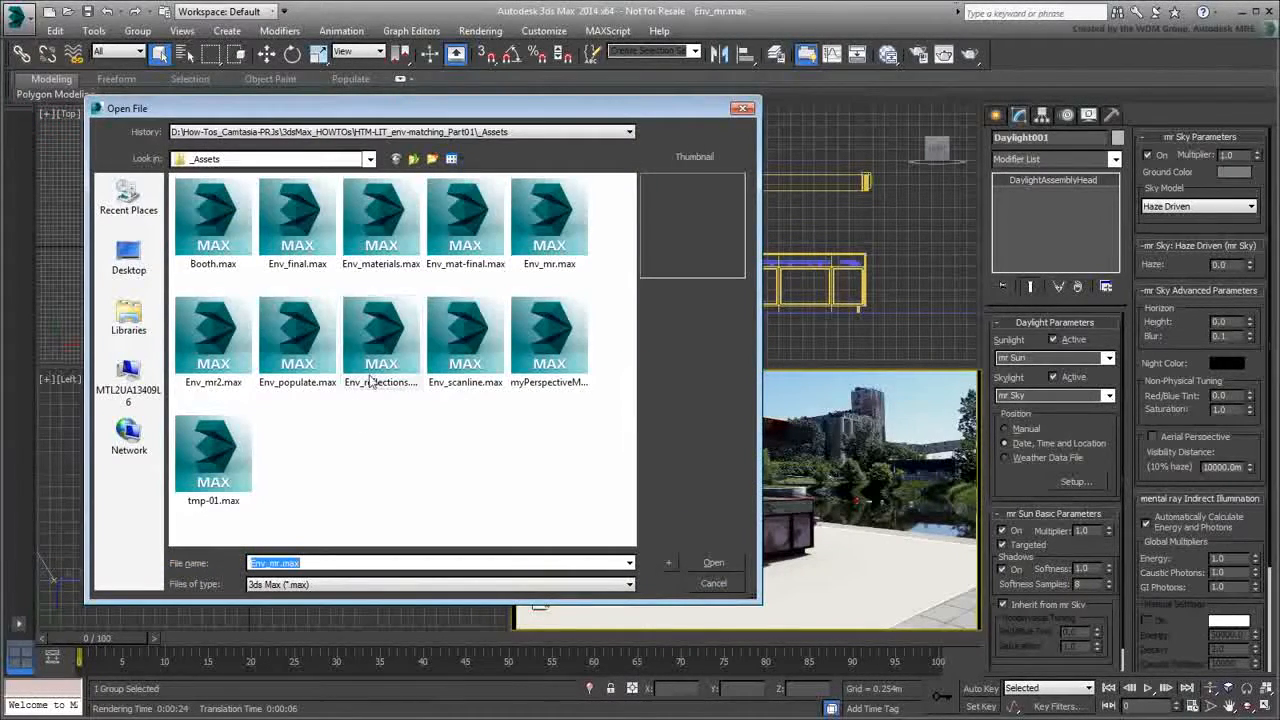
click(383, 242)
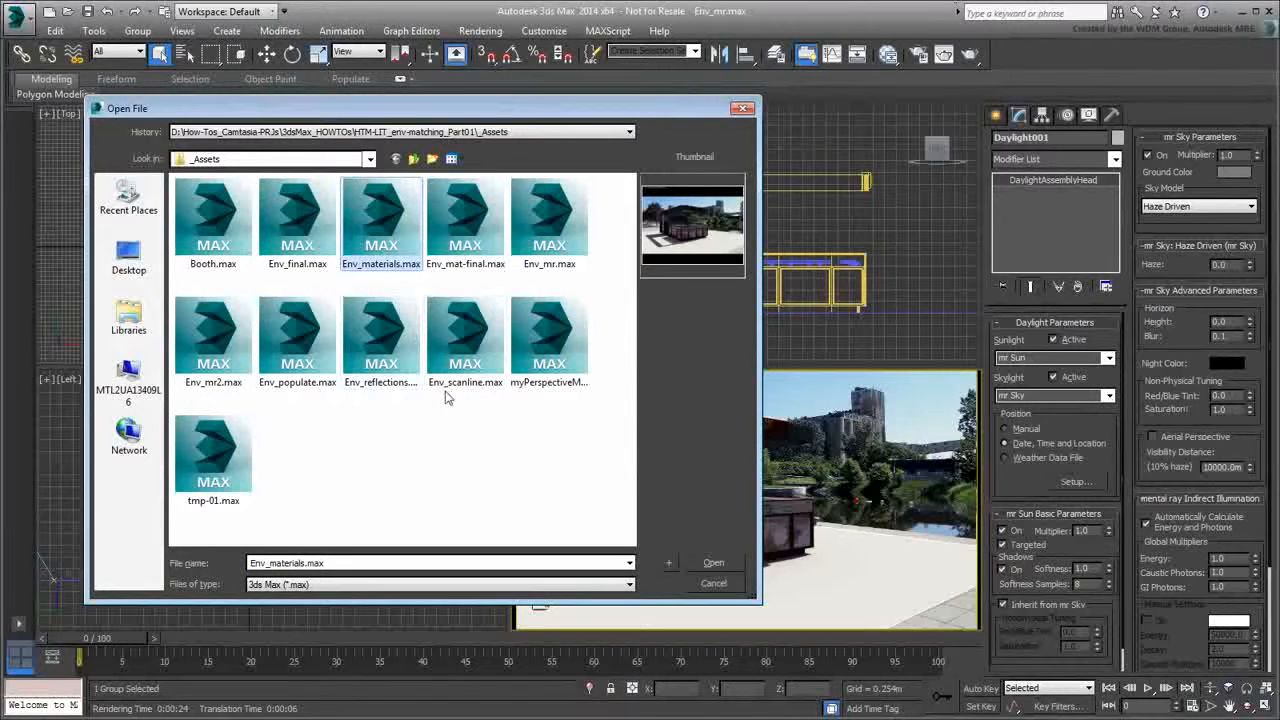
click(716, 565)
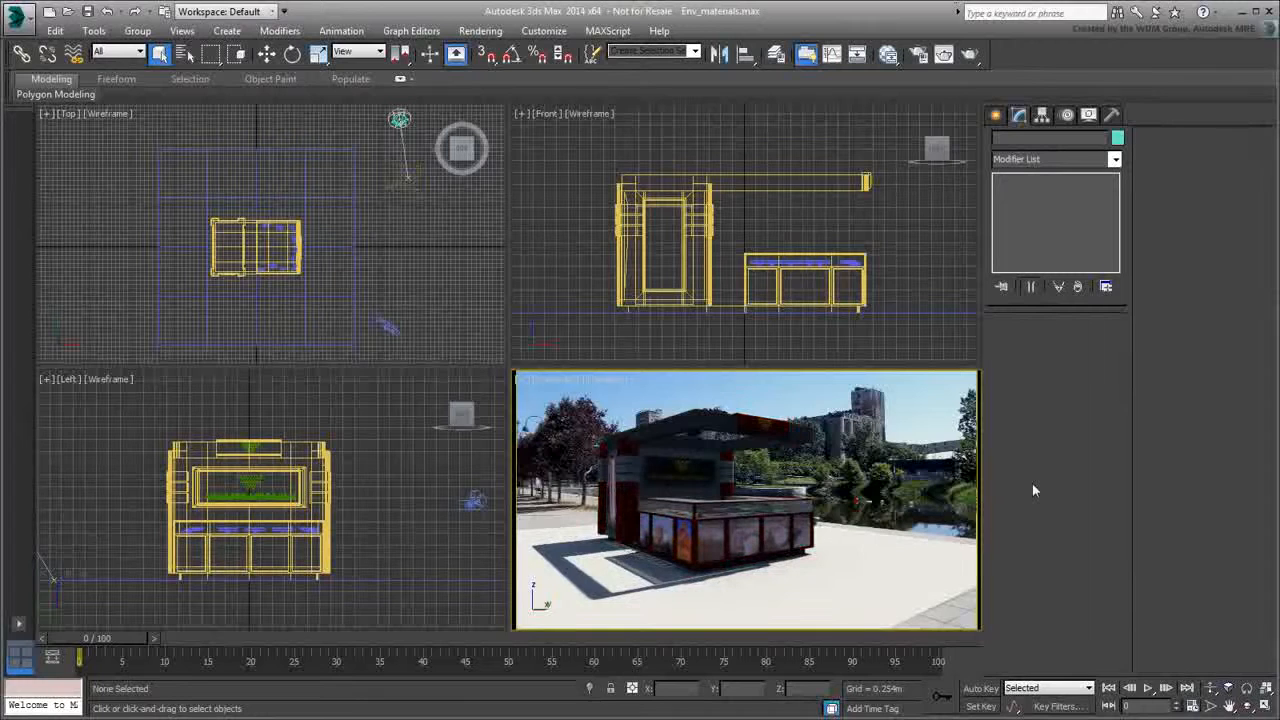
Step: Render the camera view of the booth and lower the rendered frame window to uncover the main menus
key(shift+q)
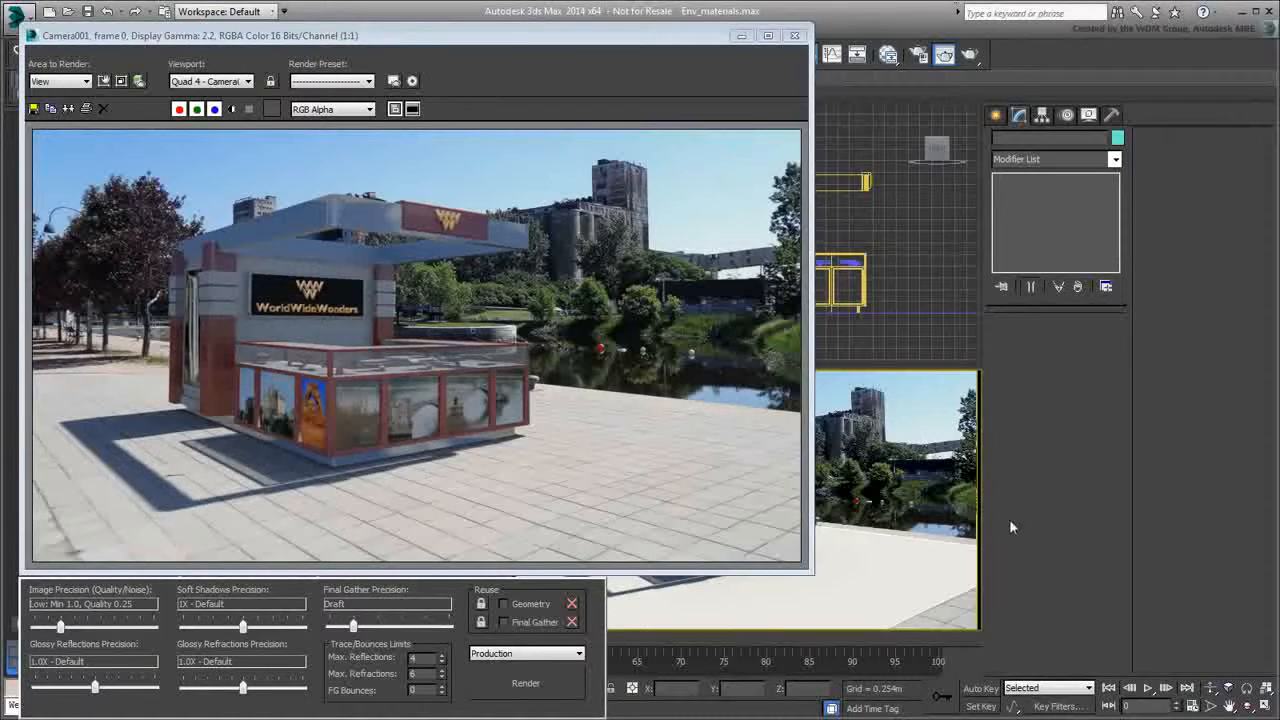
drag(661, 38, 660, 105)
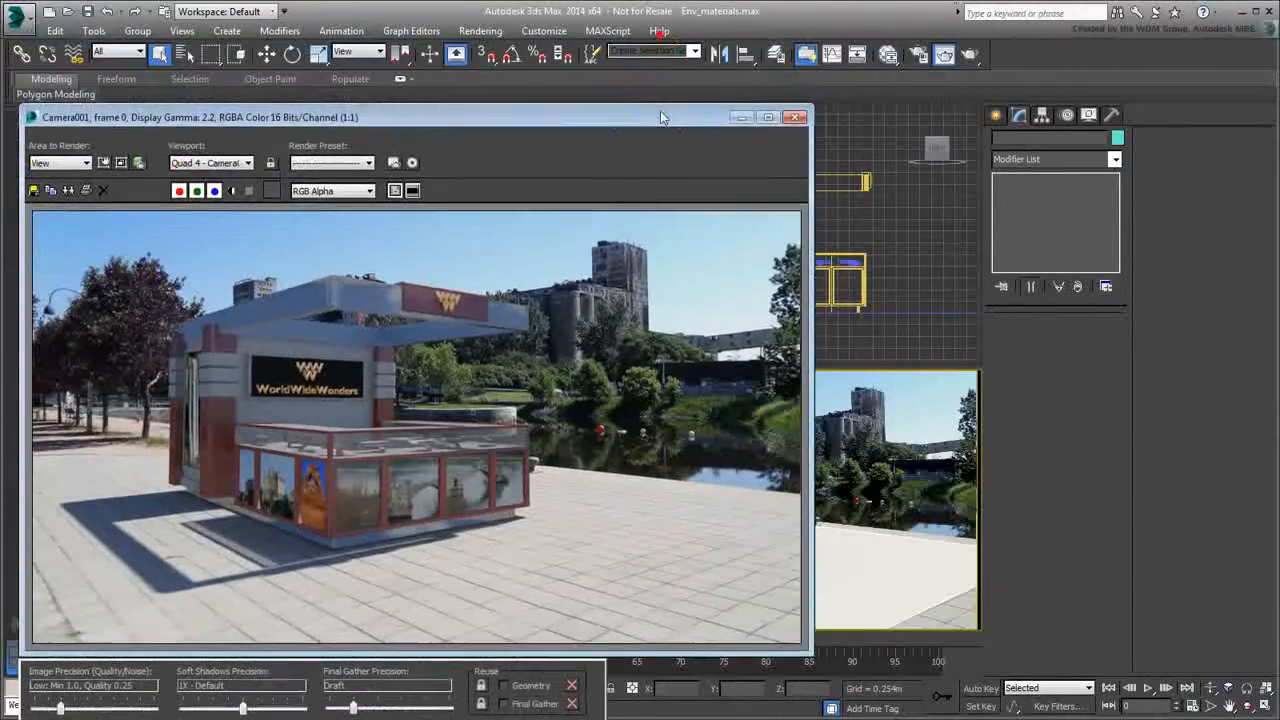
Step: Check the Gamma and LUT correction settings in the preferences and close them
click(543, 31)
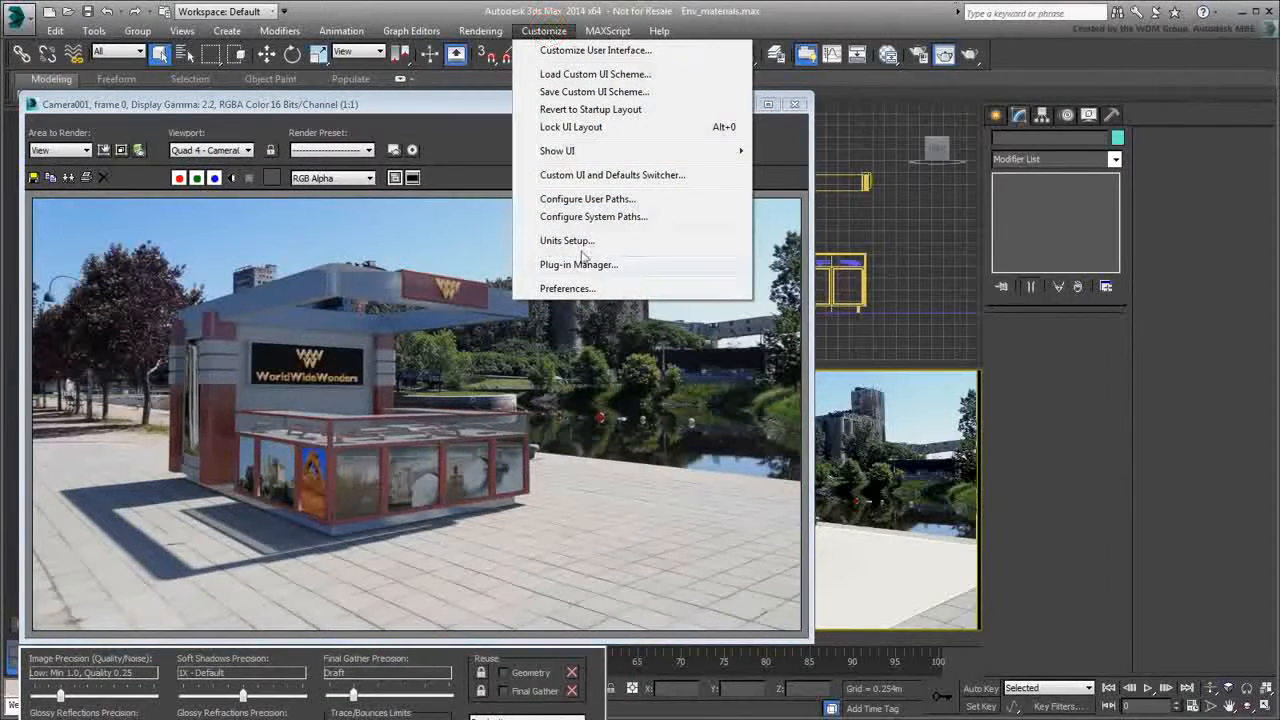
click(590, 288)
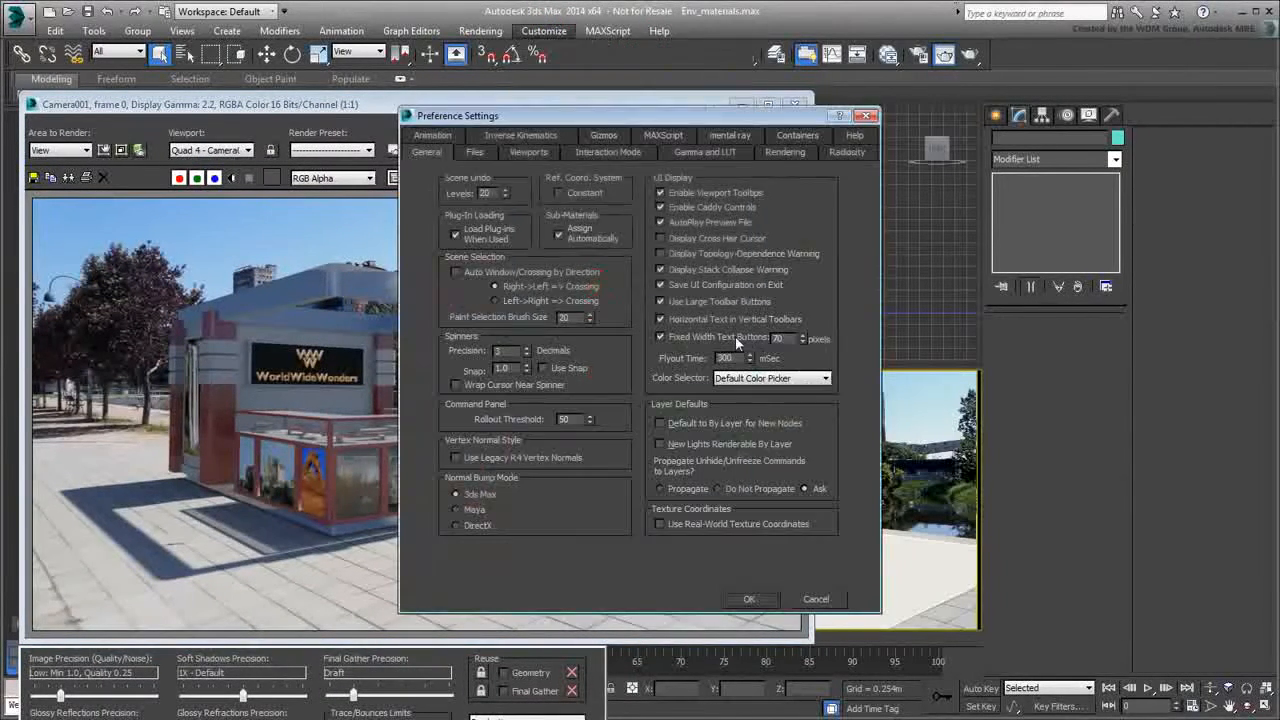
click(690, 152)
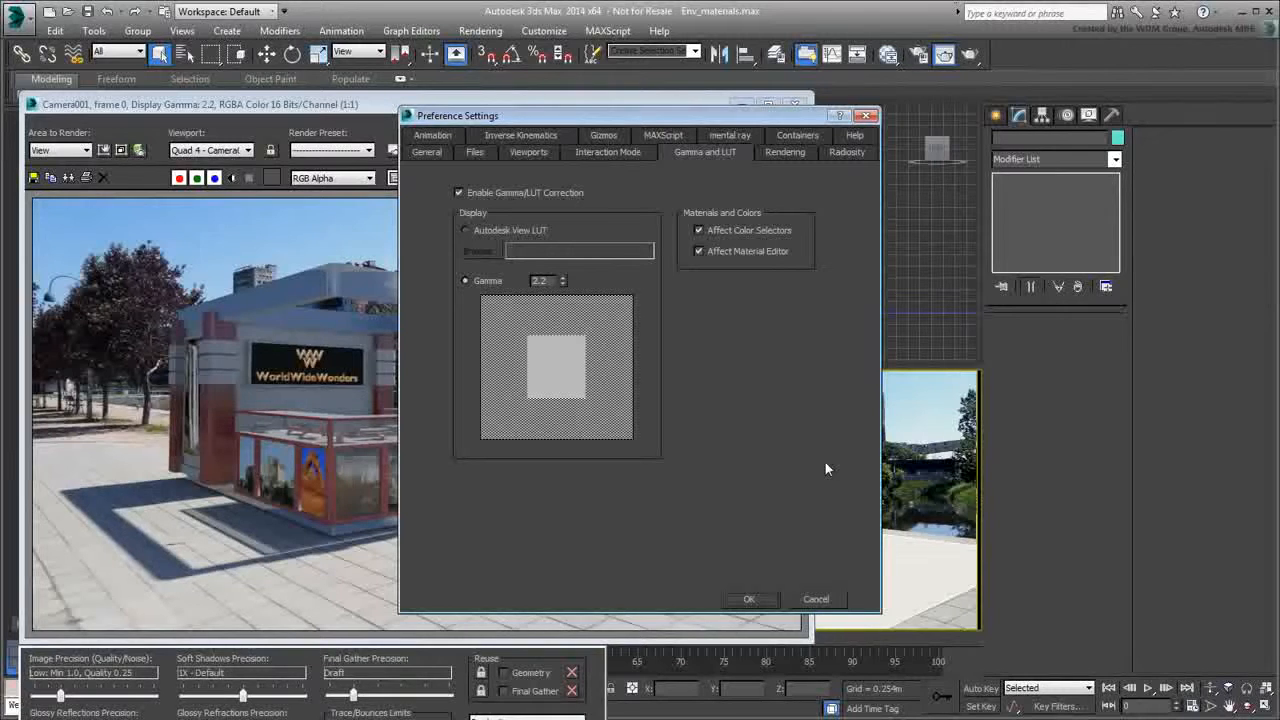
click(751, 598)
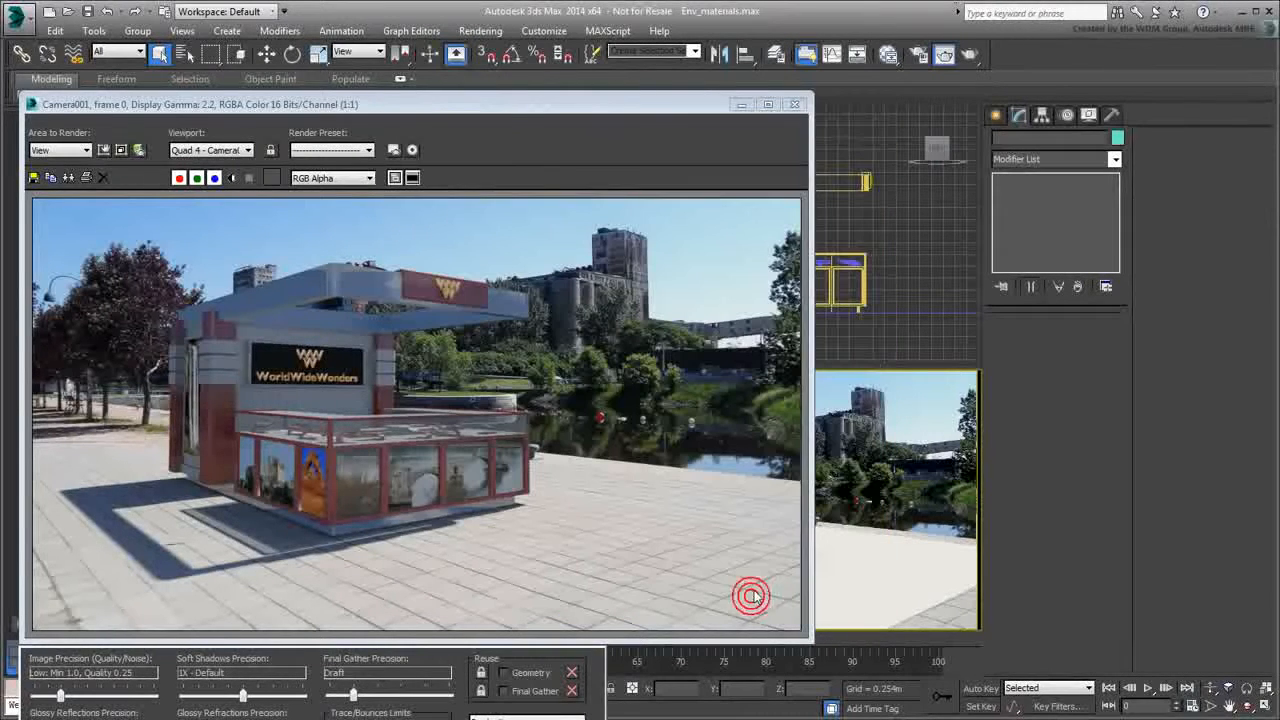
Step: Open the Slate Material Editor, add a Standard material to View1 and show its parameters
click(891, 57)
drag(303, 303, 304, 289)
drag(238, 421, 454, 389)
double_click(452, 393)
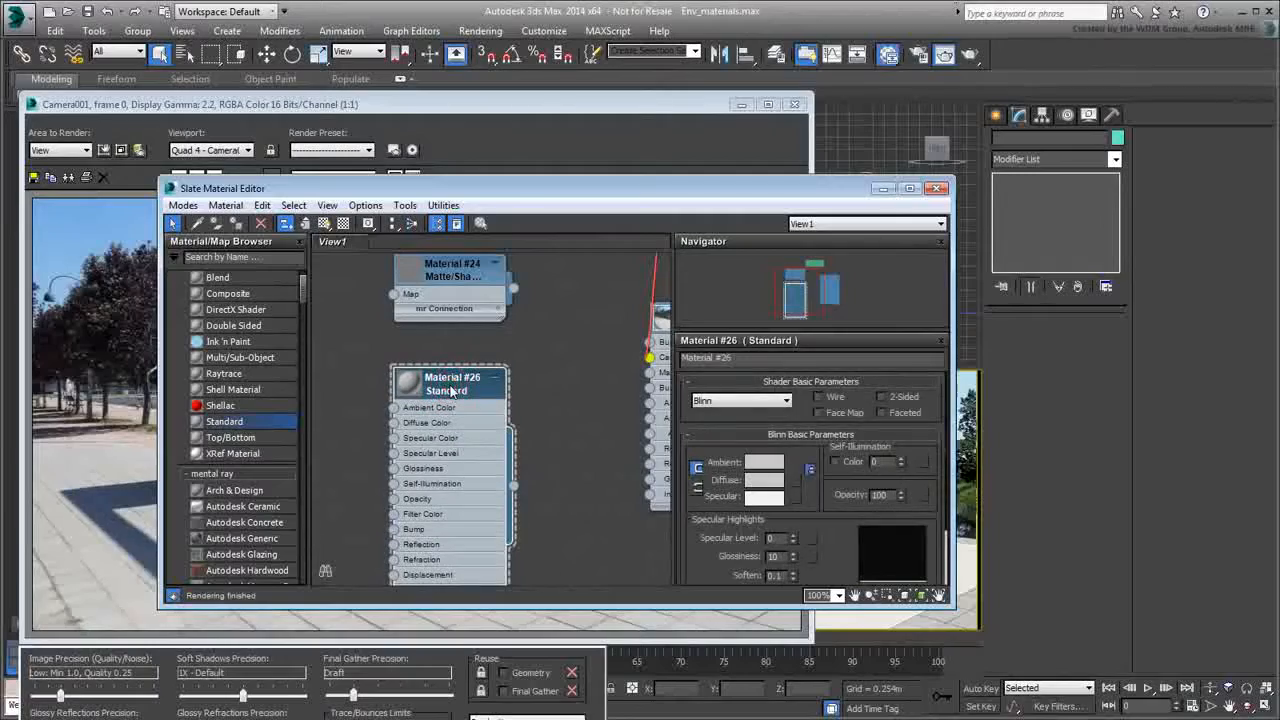
Step: Examine the RGB value scale of the Standard material's diffuse color, leaving the color as it is
click(763, 481)
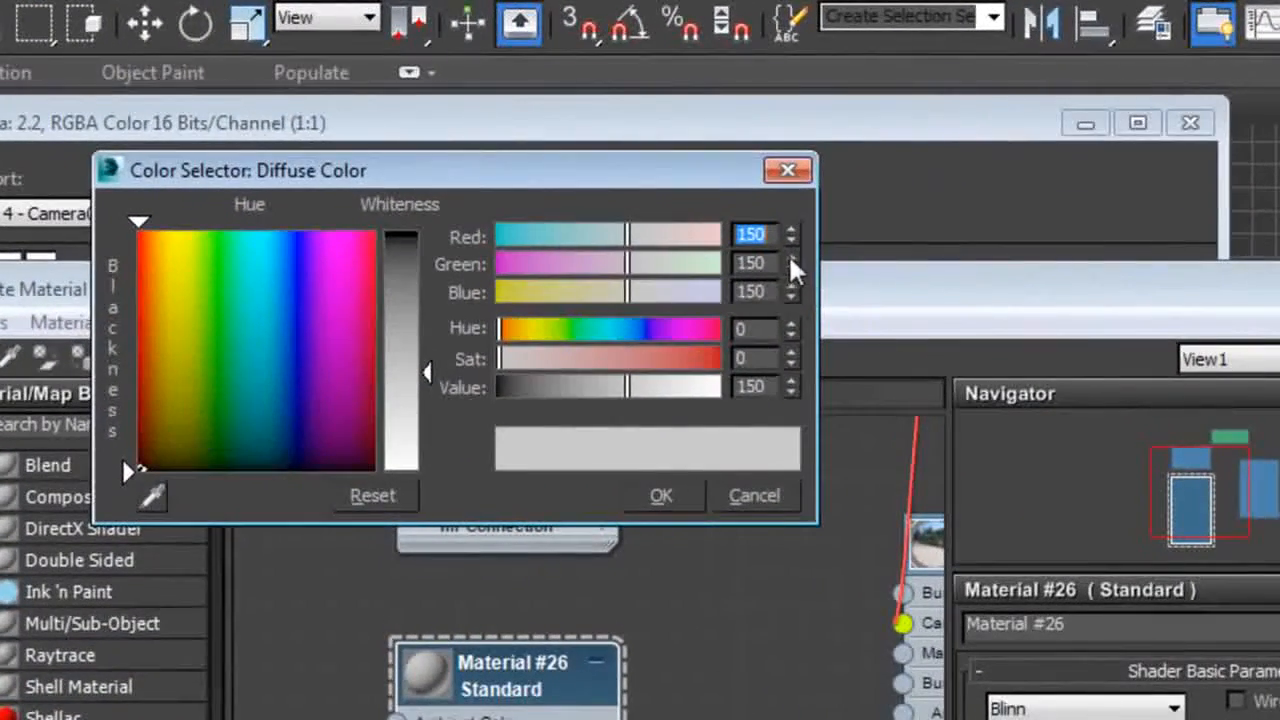
drag(692, 220, 694, 88)
drag(794, 89, 809, 277)
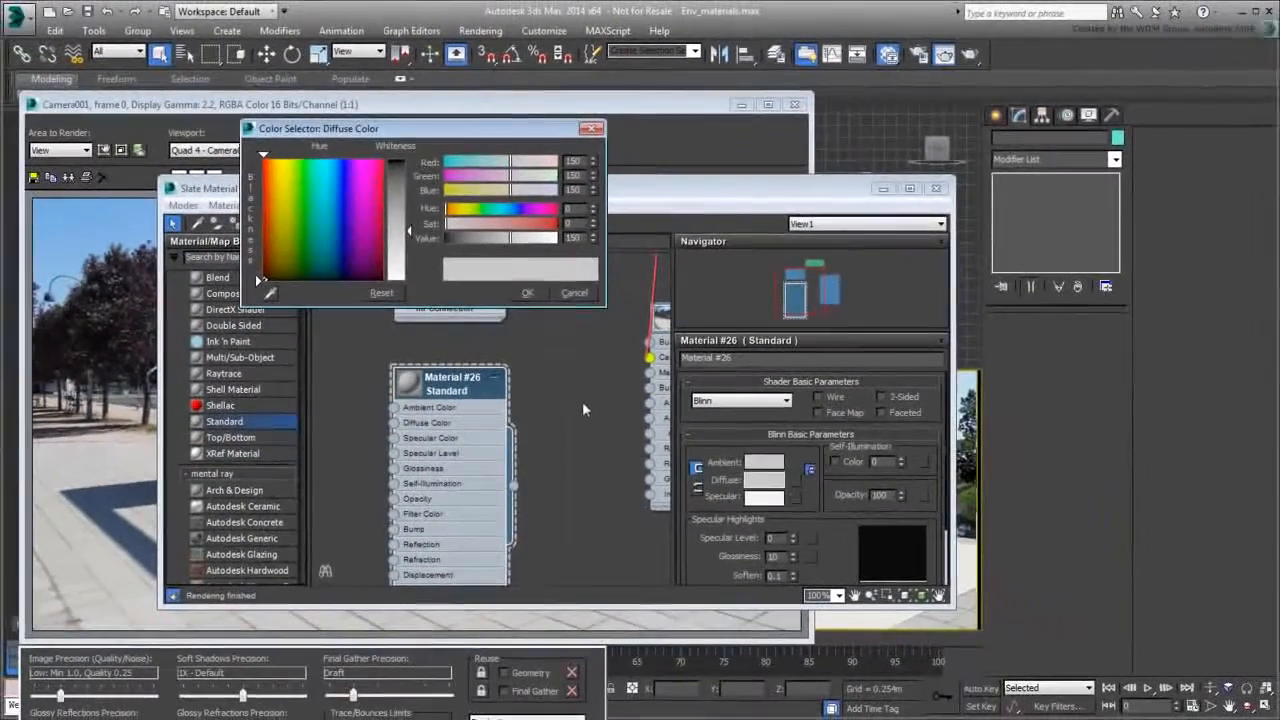
click(574, 293)
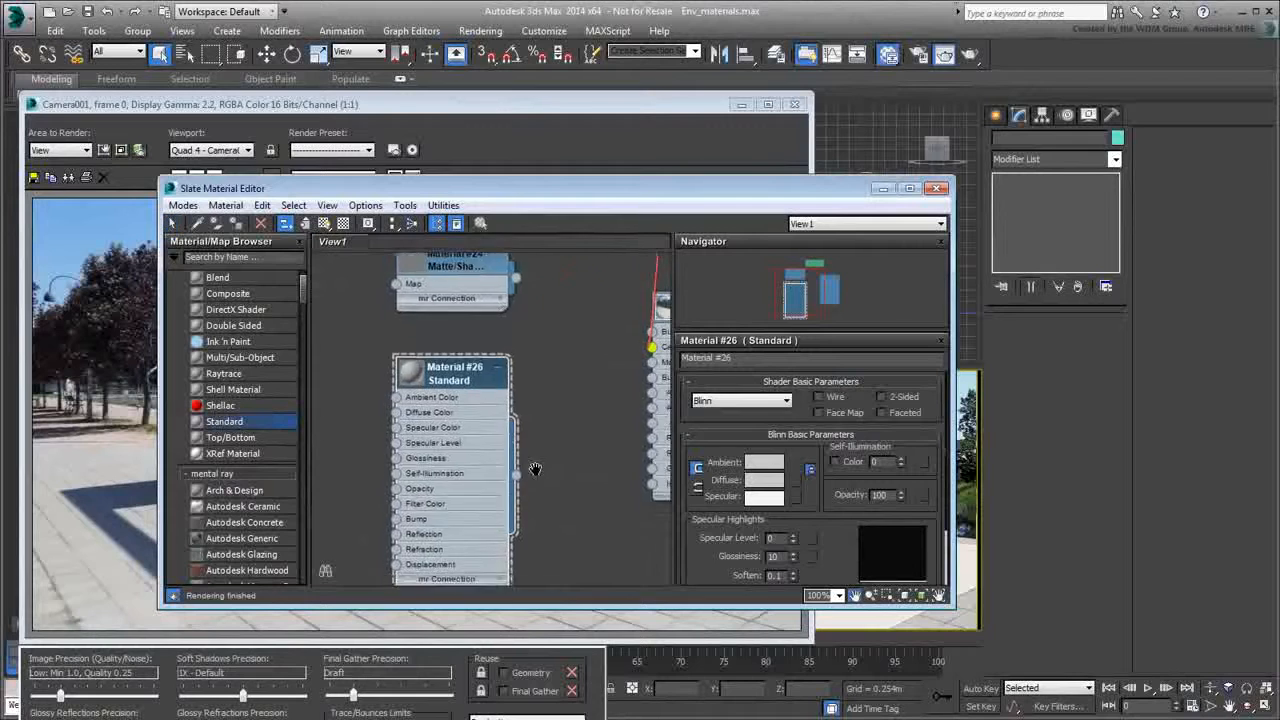
Step: Add a mental ray Arch & Design material beside the Standard material and show its parameters
middle_drag(533, 479, 624, 372)
drag(240, 490, 399, 376)
double_click(400, 372)
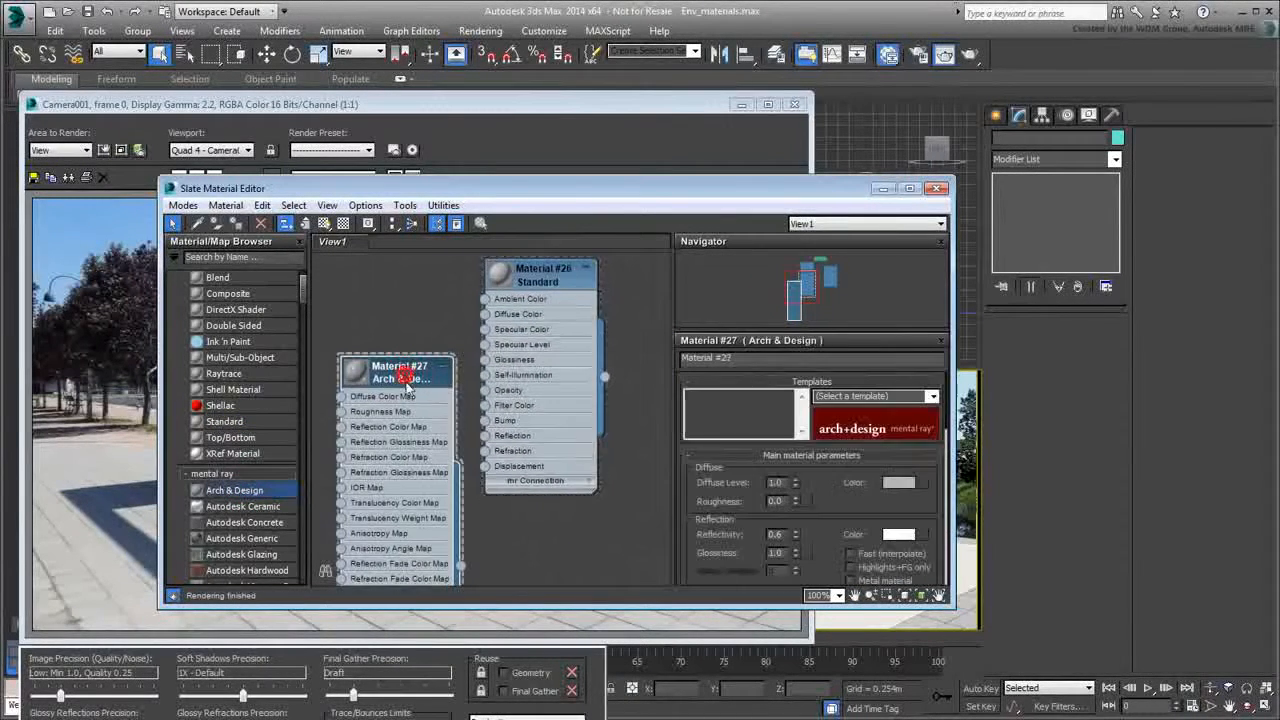
Step: Examine the RGB value scale of the Arch & Design material's diffuse color and cancel the color selector
click(898, 482)
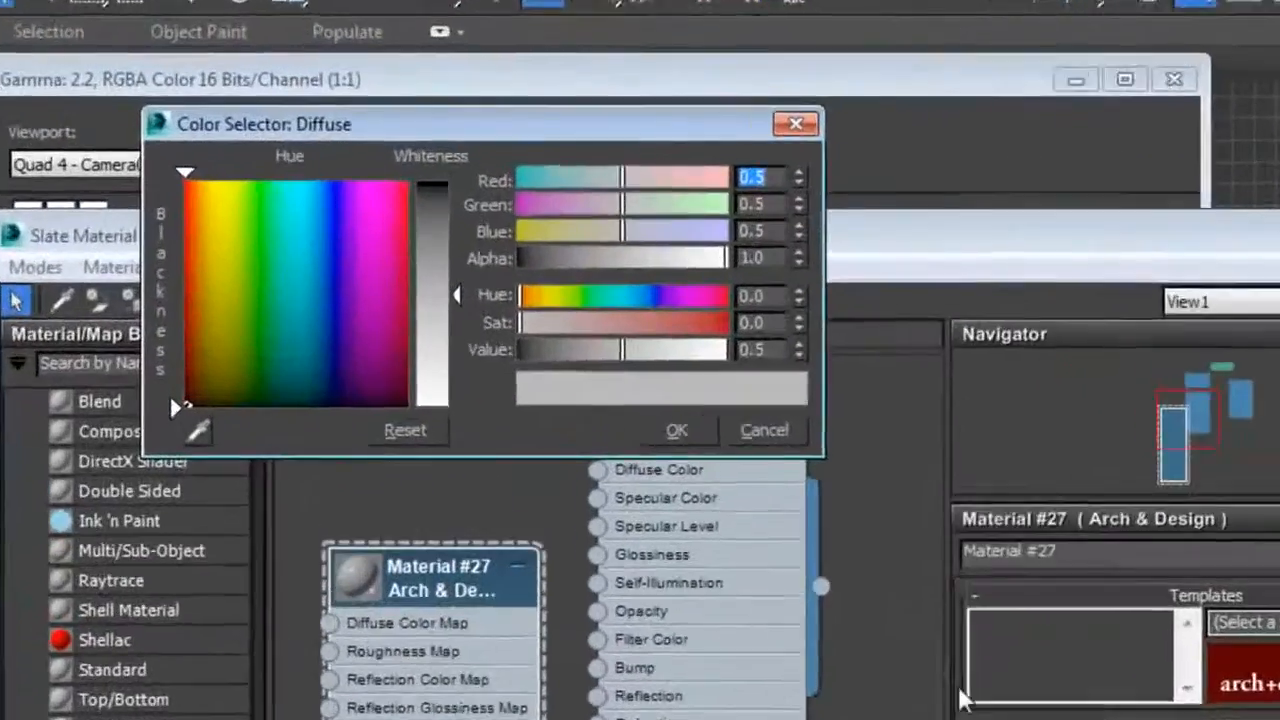
drag(928, 262, 960, 46)
right_click(960, 46)
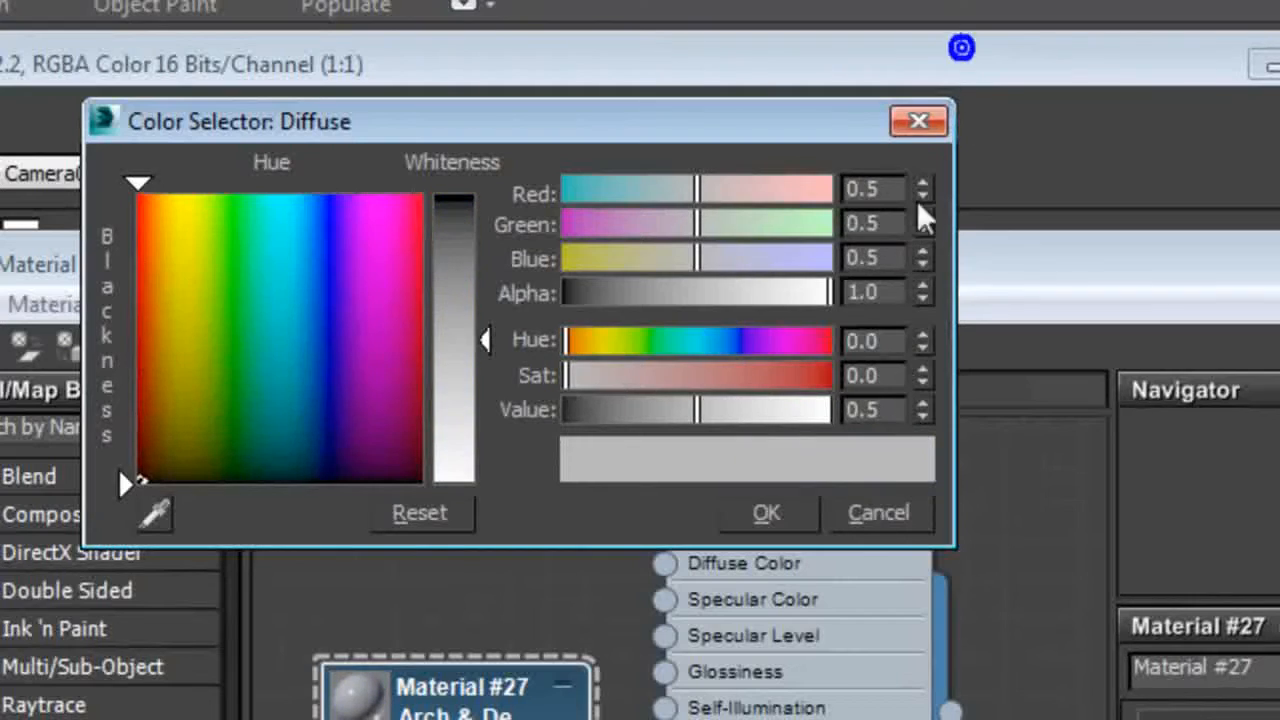
drag(923, 219, 903, 621)
right_click(903, 621)
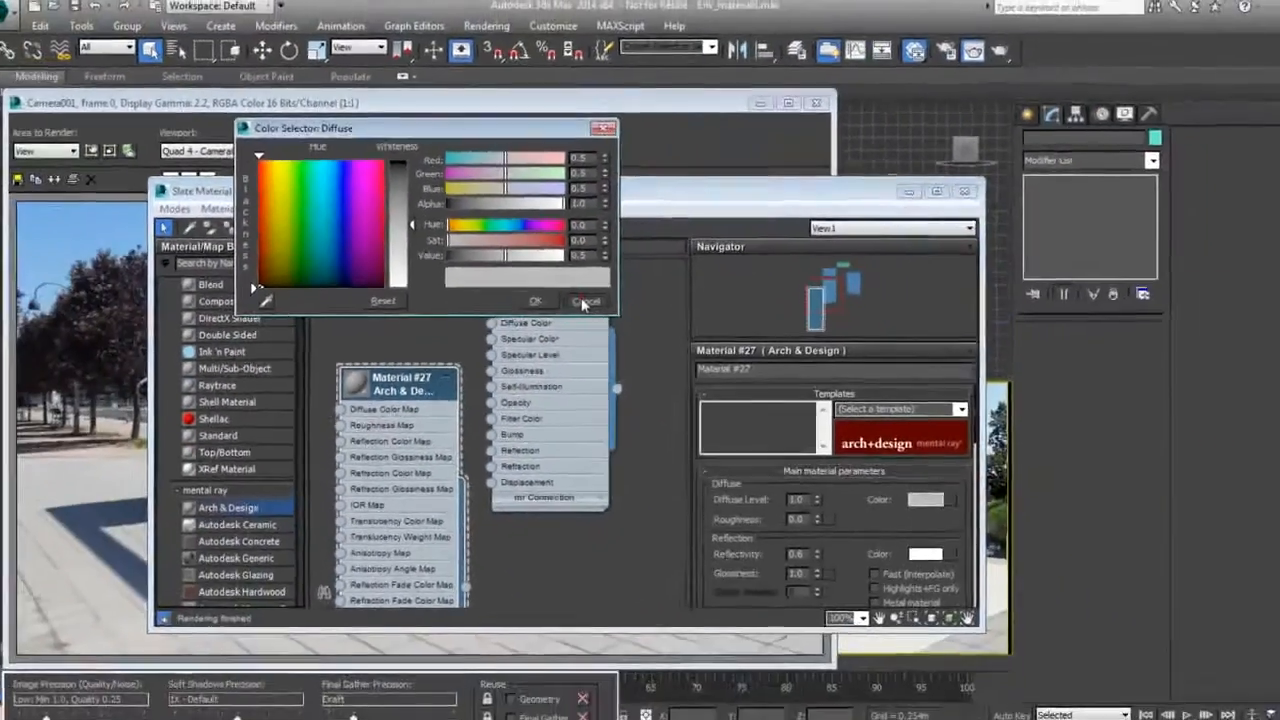
click(797, 453)
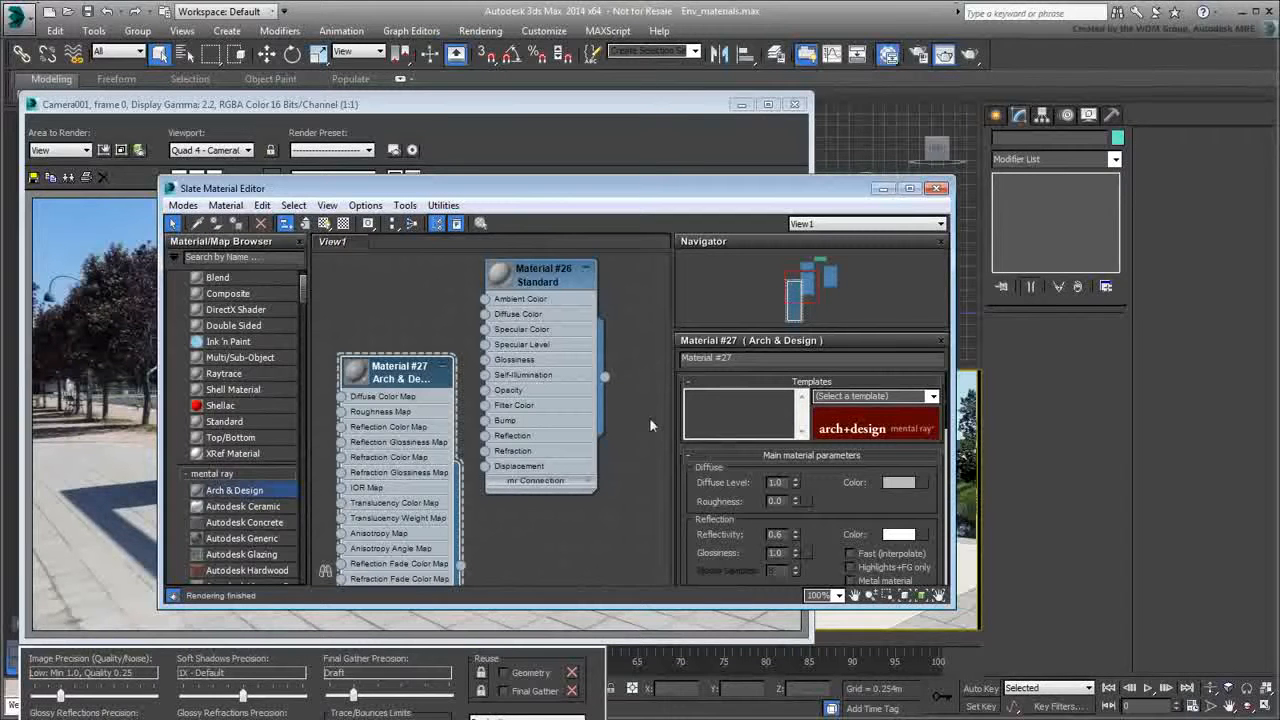
Step: Delete the Arch & Design and Standard test materials from View1
drag(397, 375, 381, 343)
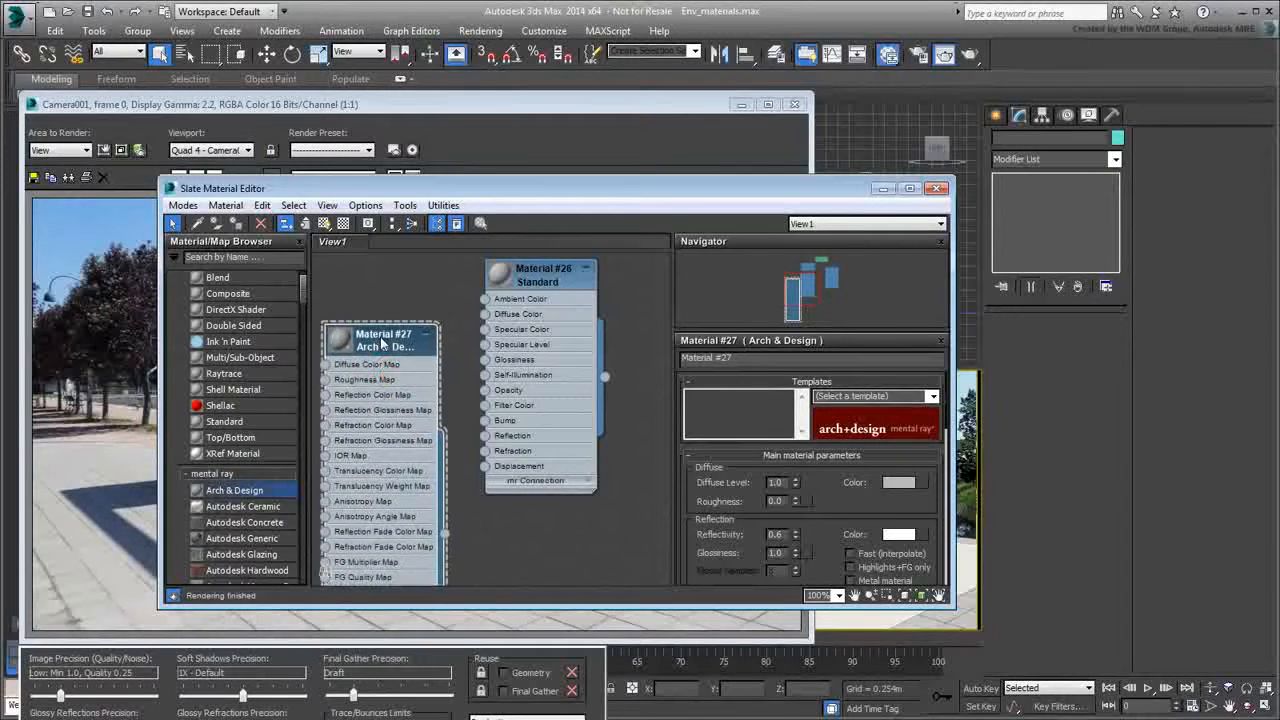
key(Delete)
drag(560, 272, 462, 333)
key(Delete)
scroll(497, 338, down, 1)
scroll(495, 337, down, 2)
middle_drag(495, 337, 400, 470)
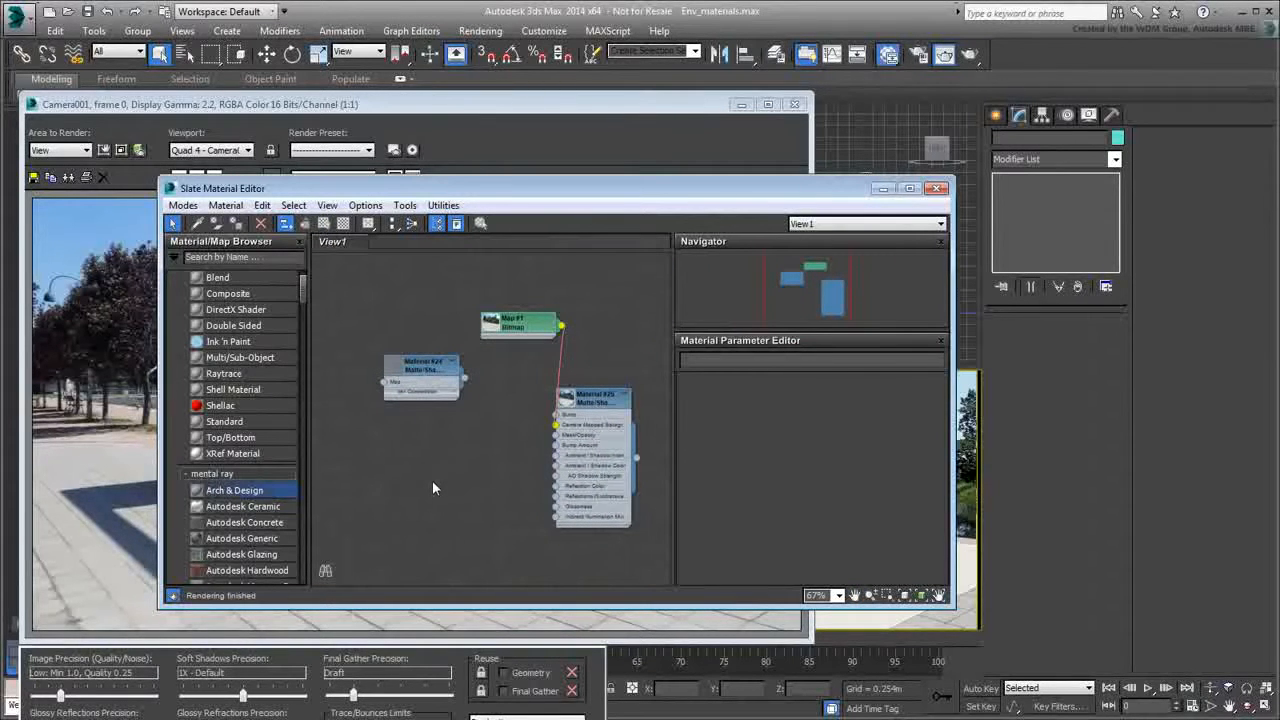
Step: Enlarge the Slate Material Editor window and create a new empty view next to View1
drag(158, 181, 52, 110)
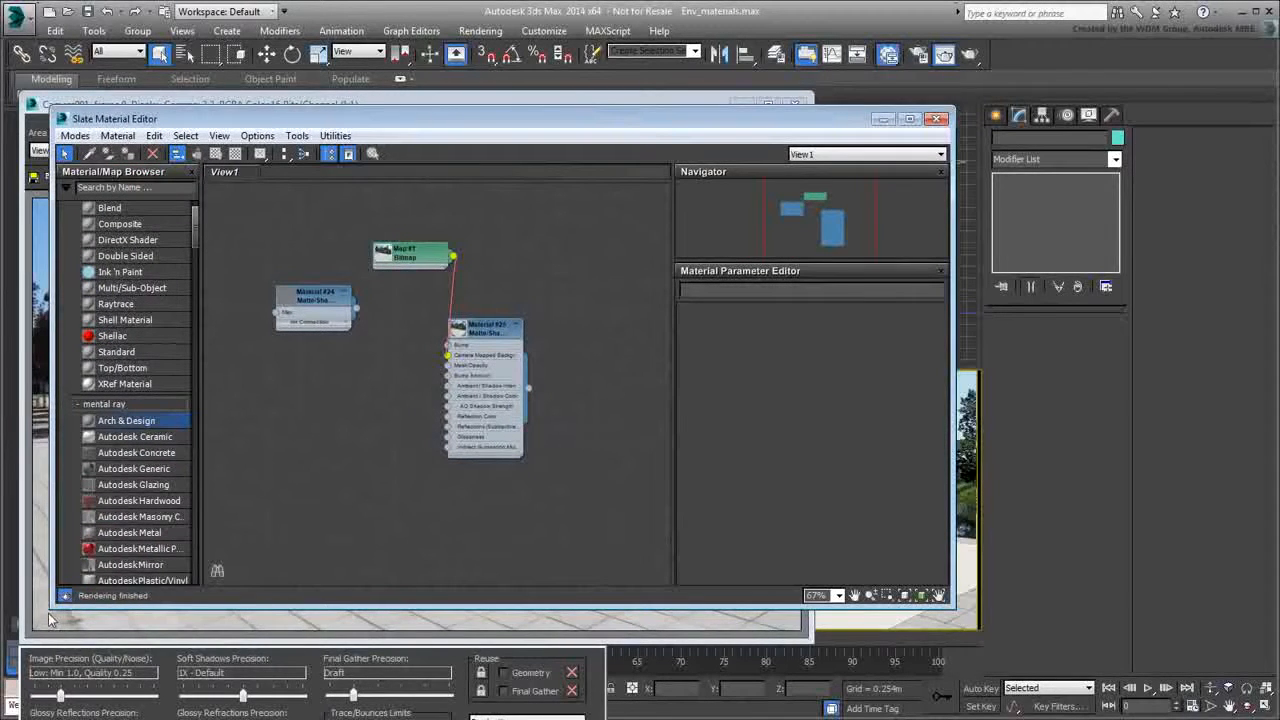
drag(54, 607, 28, 676)
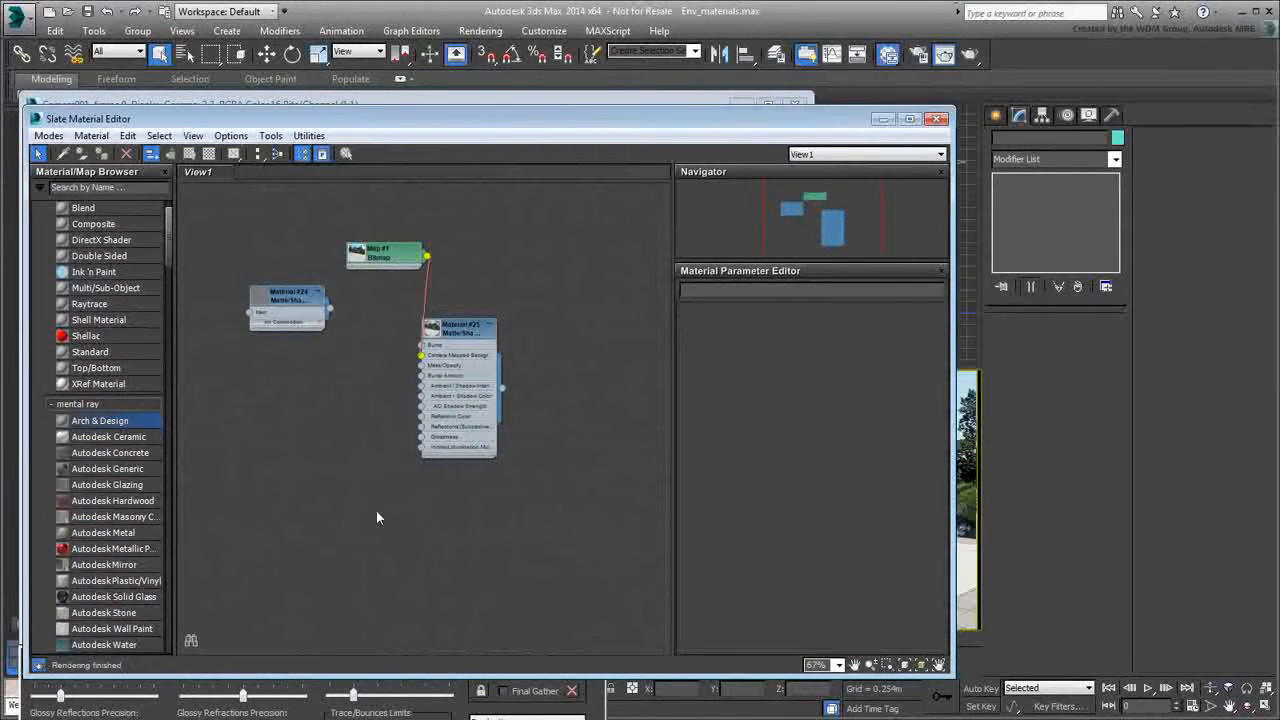
right_click(217, 181)
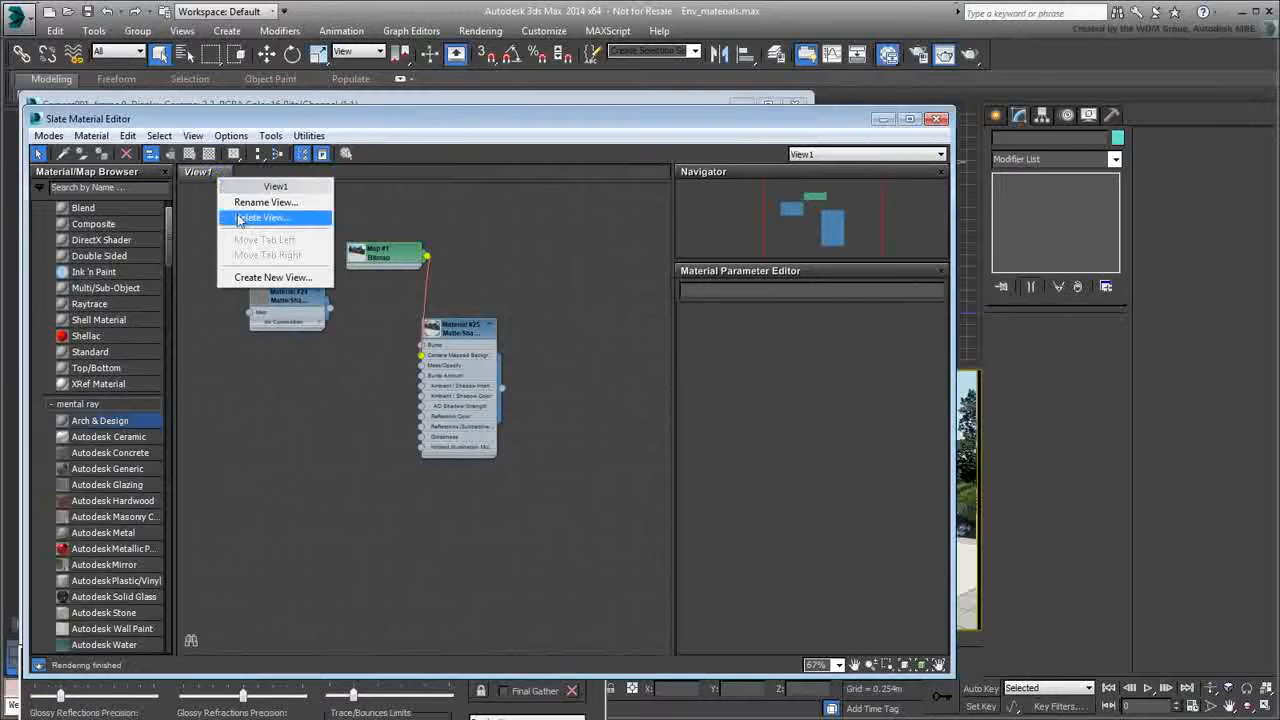
click(272, 276)
click(281, 299)
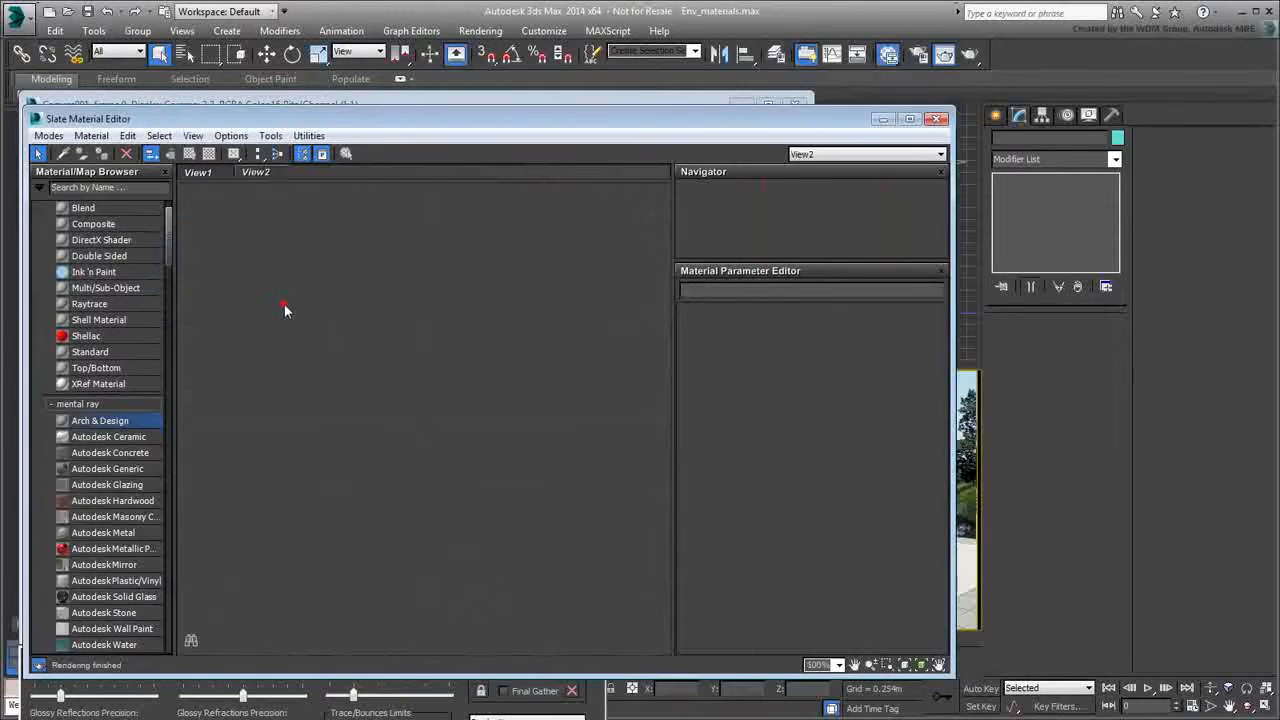
Step: Pick the booth's material from the camera viewport into the new view, narrowing the editor for access and widening it again
drag(953, 520, 736, 519)
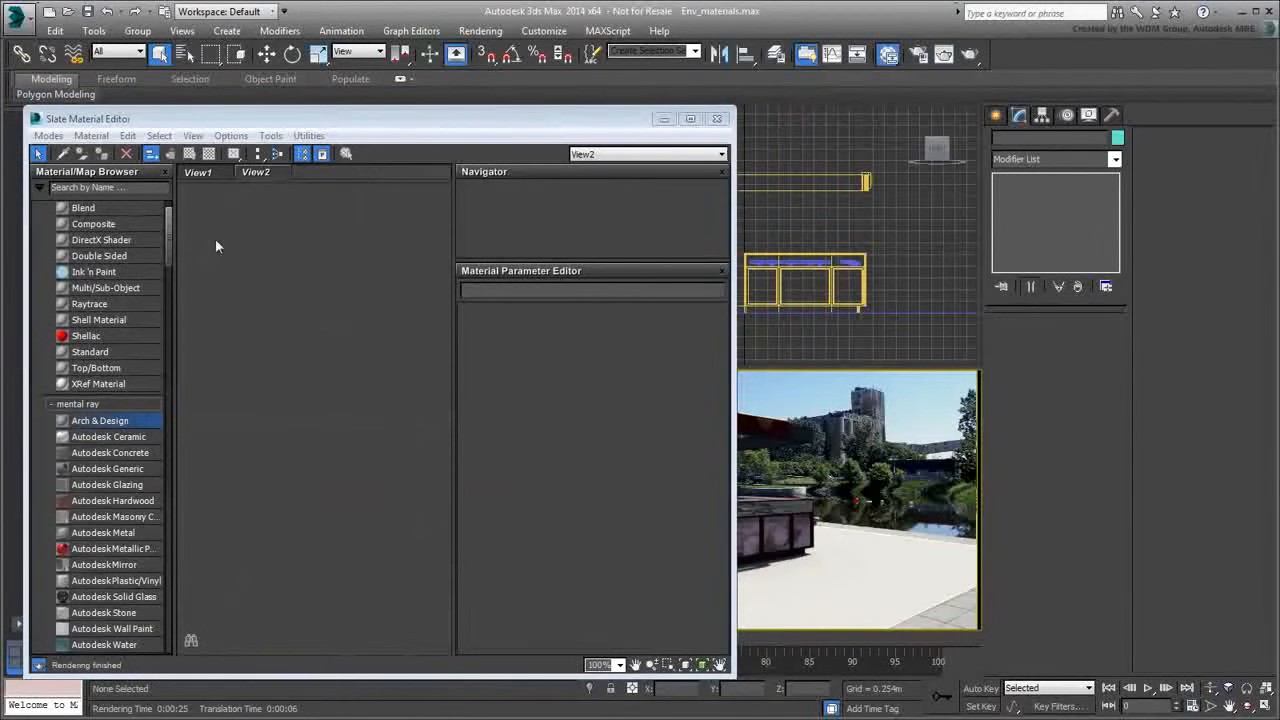
click(62, 155)
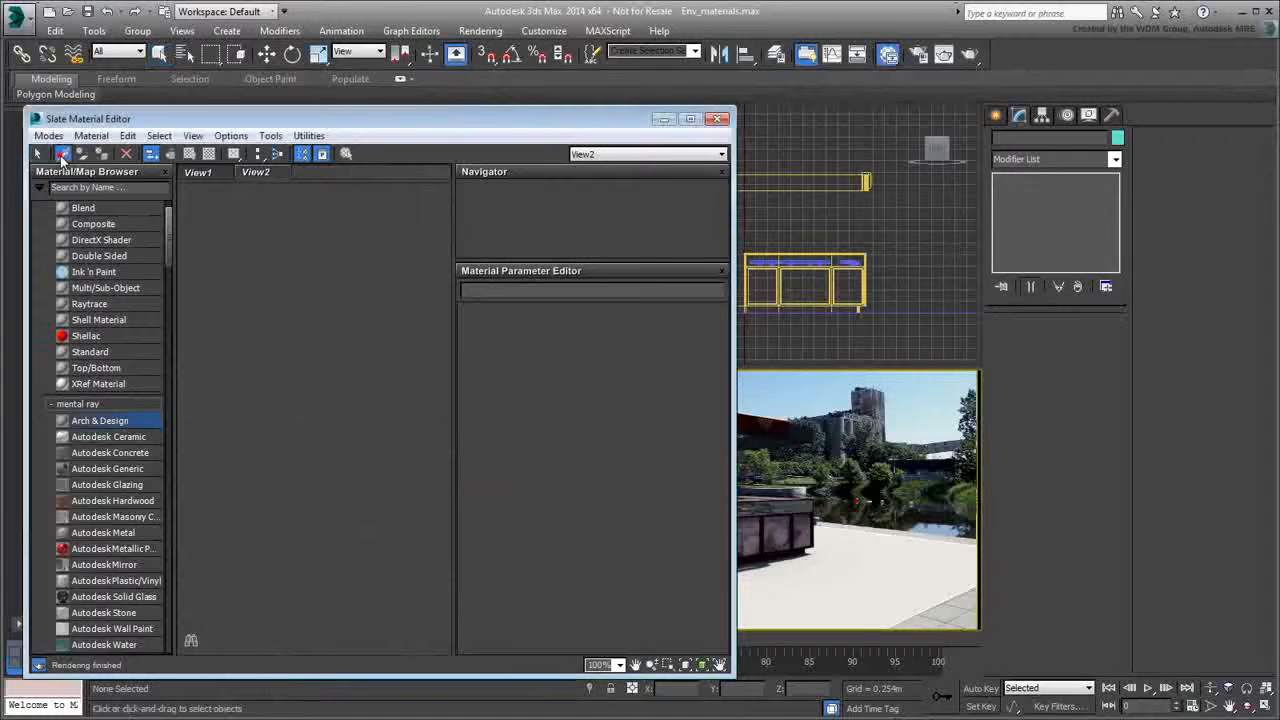
click(755, 513)
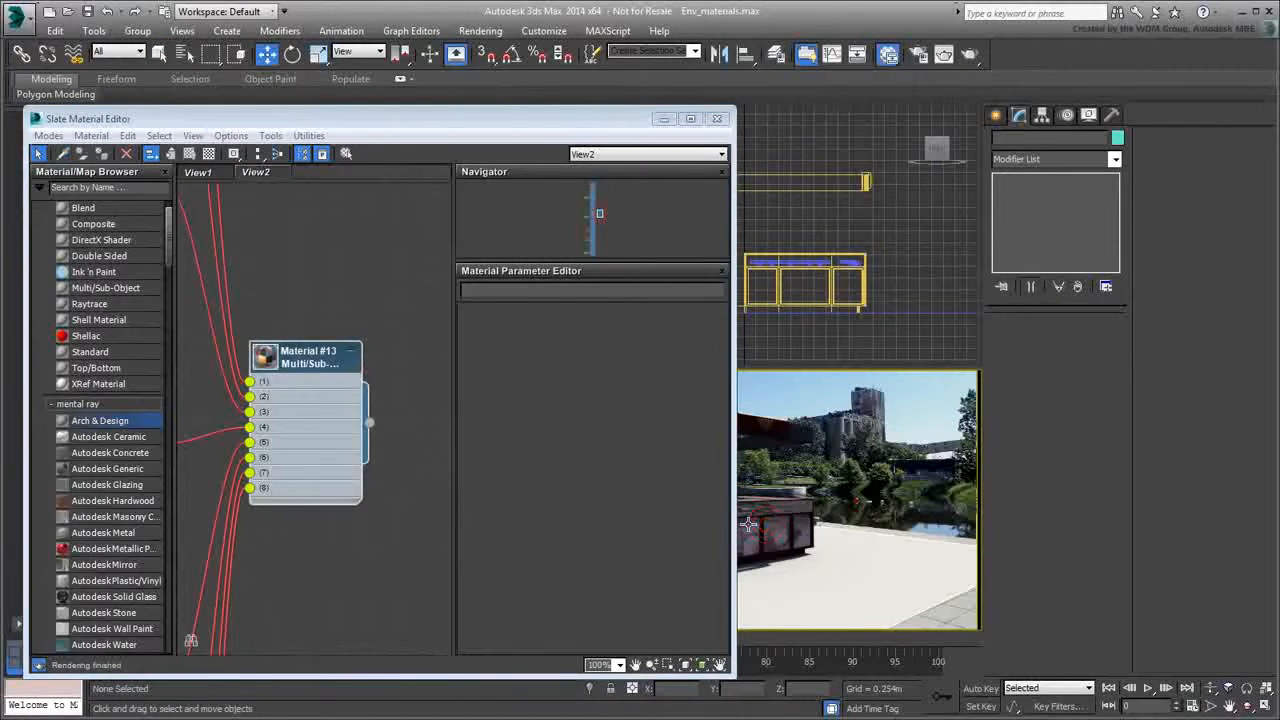
drag(735, 507, 960, 511)
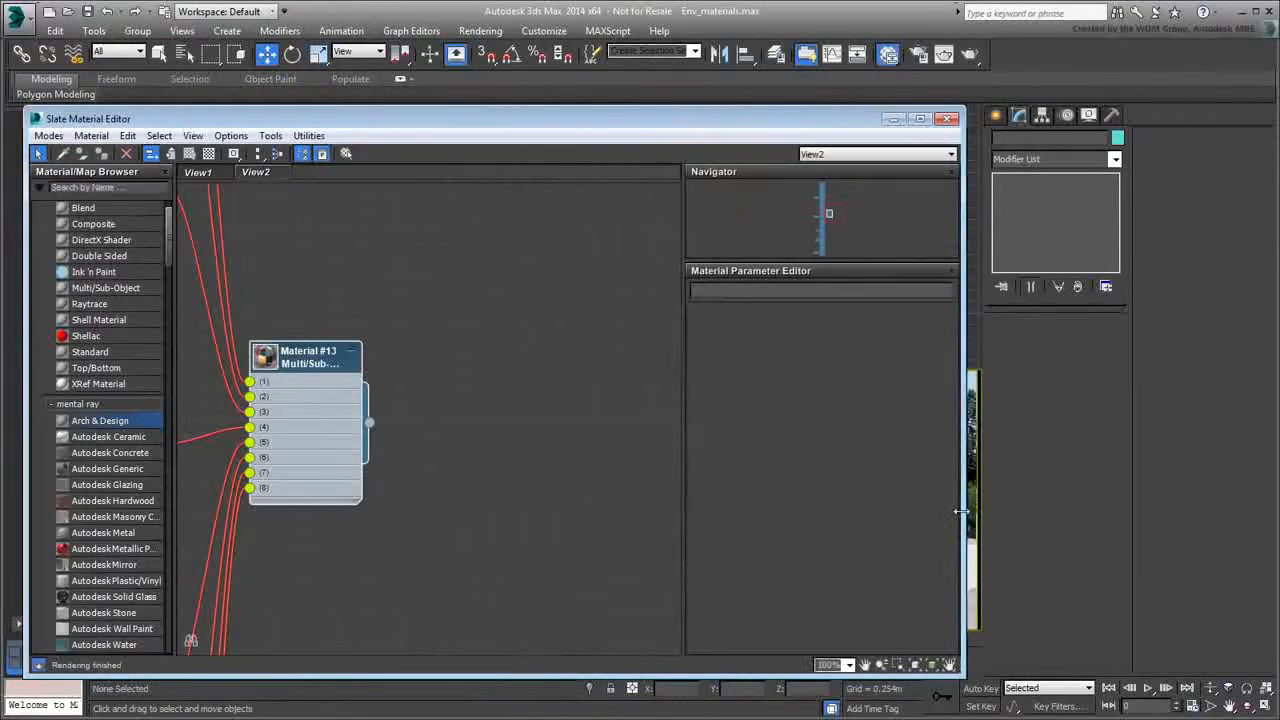
Step: Examine the booth's Multi/Sub-Object material network with its Standard sub-materials and connected bitmaps
middle_drag(320, 447, 537, 458)
scroll(535, 457, down, 2)
scroll(367, 406, down, 5)
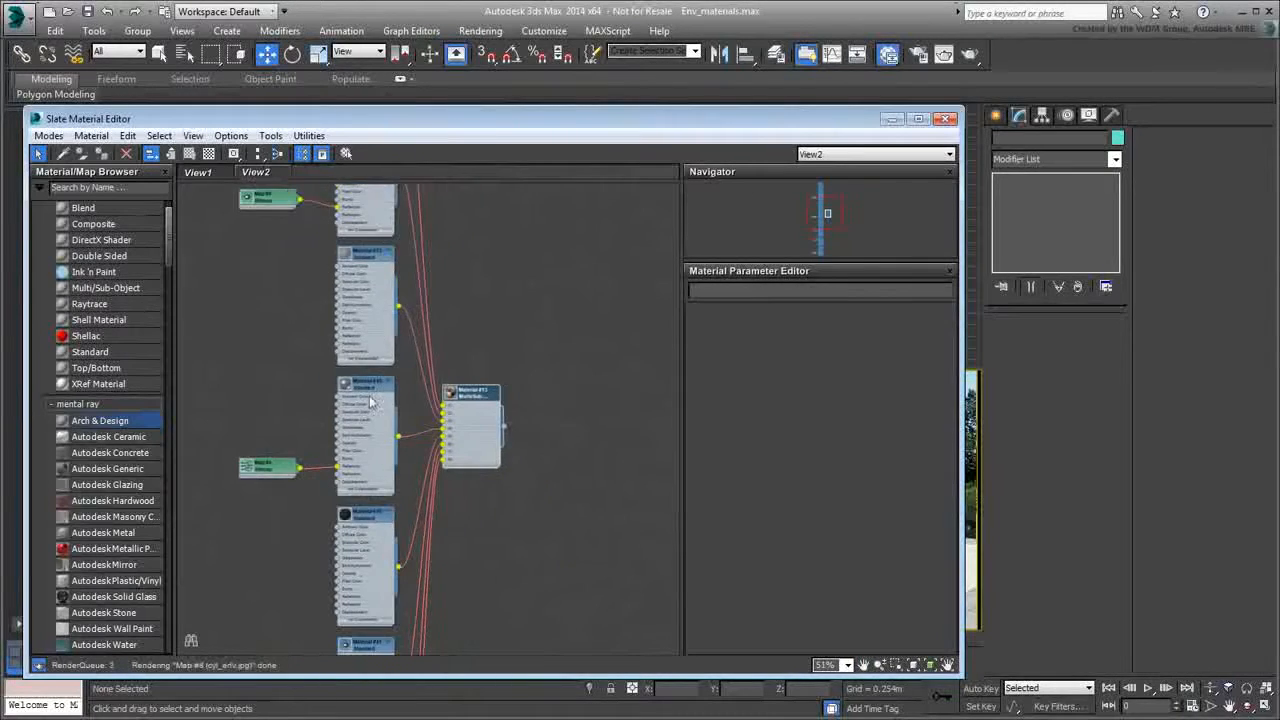
scroll(465, 508, down, 3)
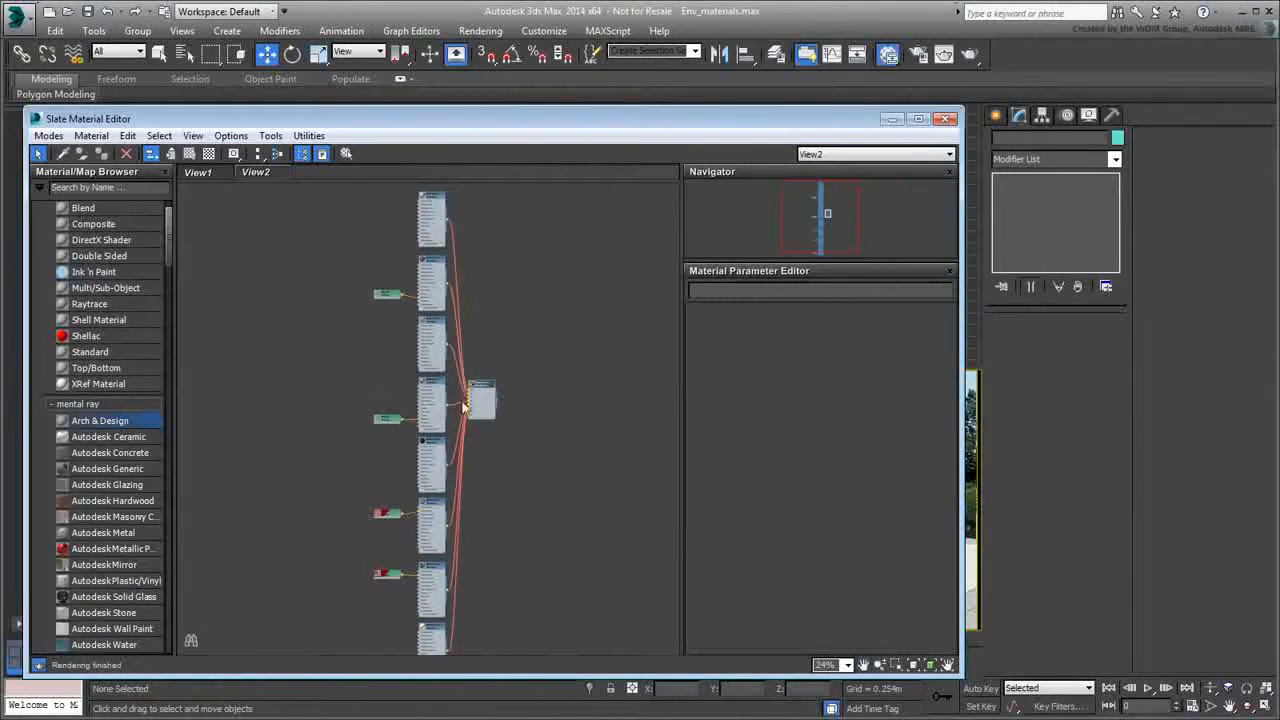
scroll(446, 420, up, 5)
scroll(445, 412, up, 2)
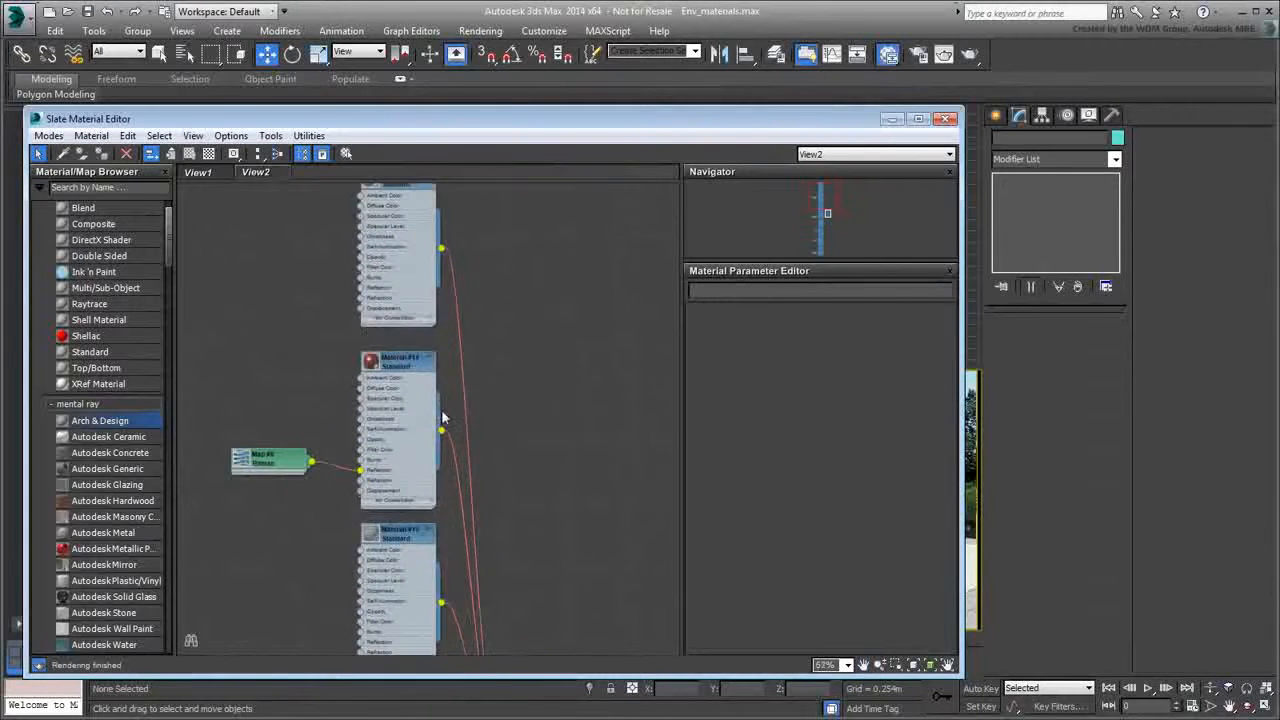
middle_drag(519, 571, 494, 473)
scroll(497, 533, up, 4)
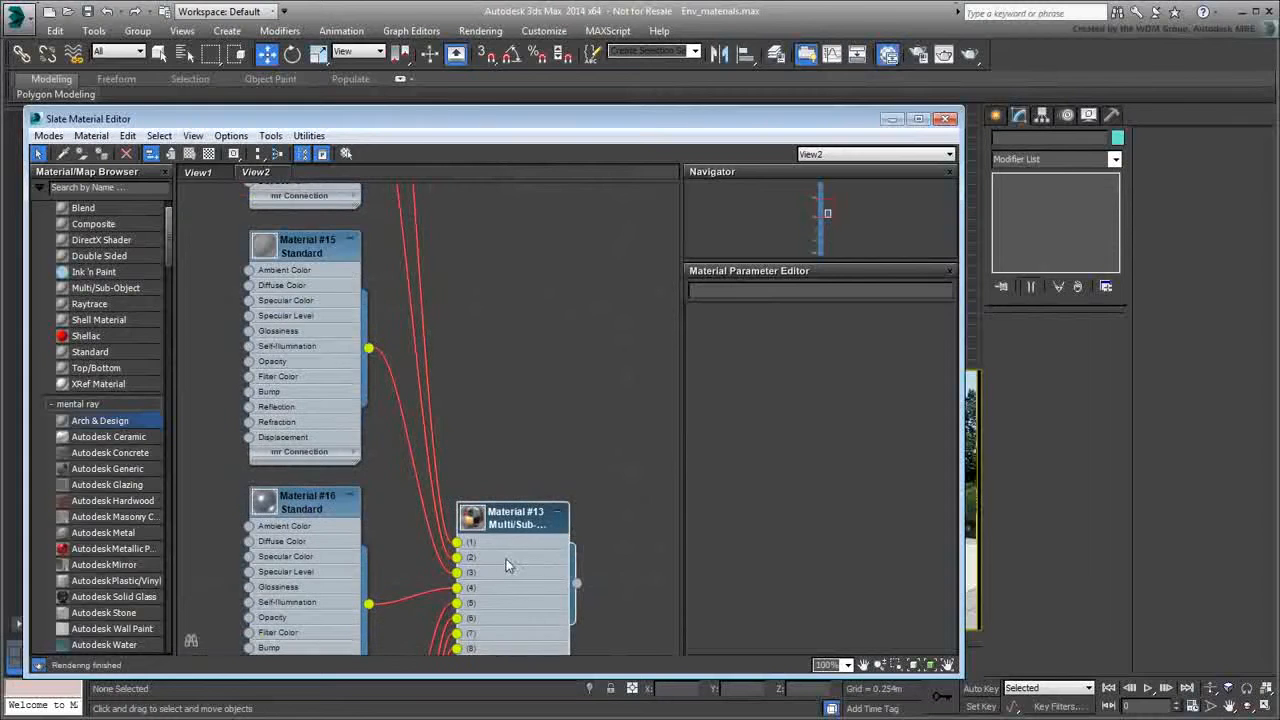
Step: Enlarge the sample preview on the Multi/Sub-Object material node
double_click(471, 517)
scroll(505, 585, down, 6)
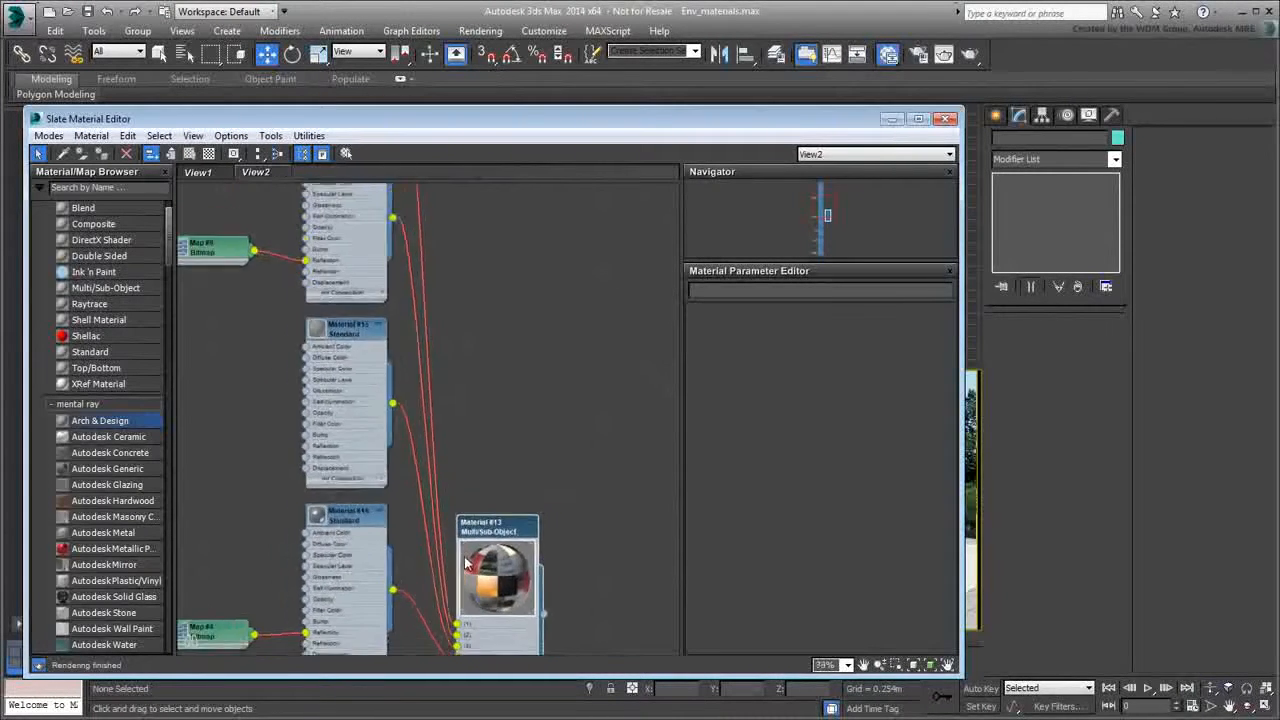
middle_drag(463, 463, 459, 423)
scroll(520, 477, down, 3)
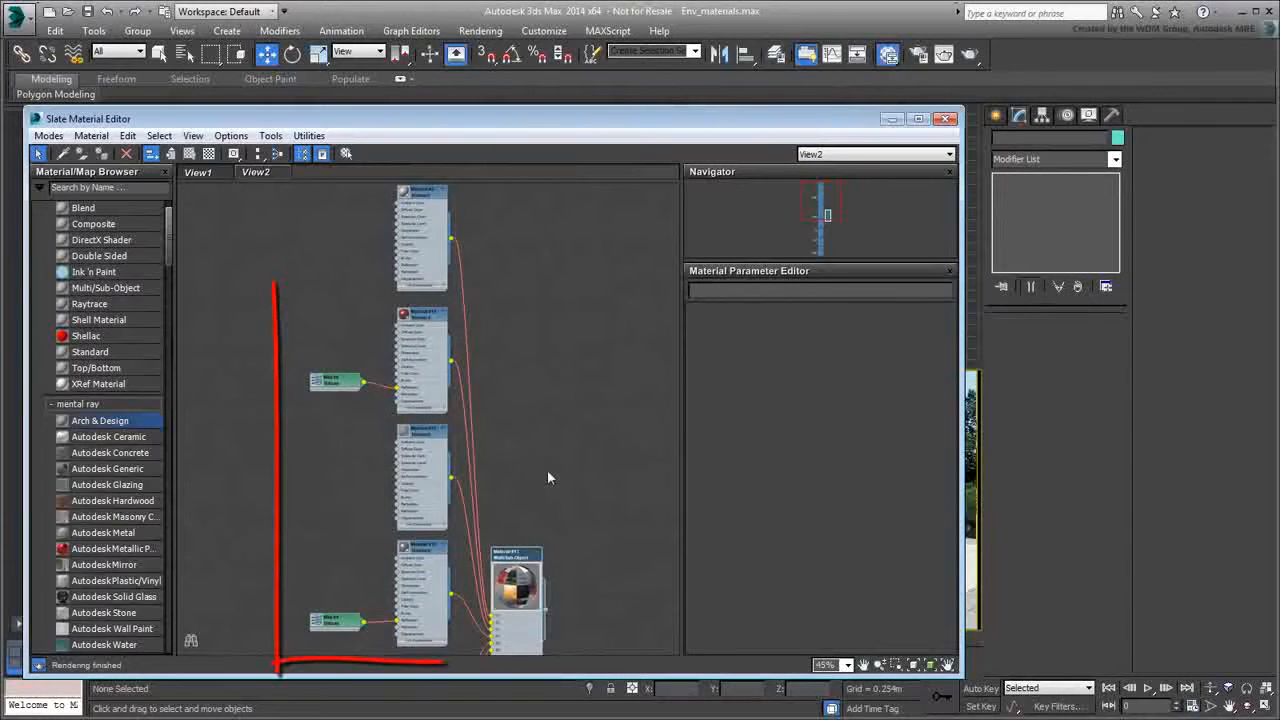
Step: Review the rendered image of the booth in the rendered frame window and close it
middle_drag(543, 451, 577, 407)
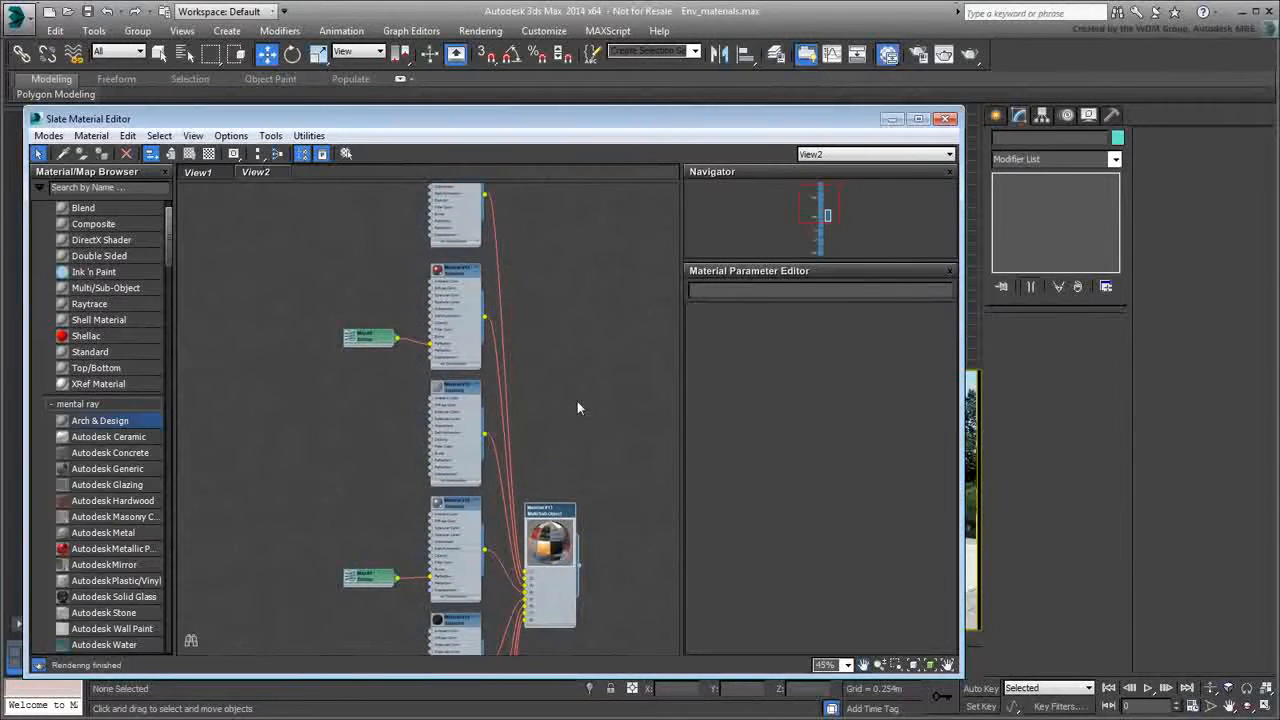
click(944, 54)
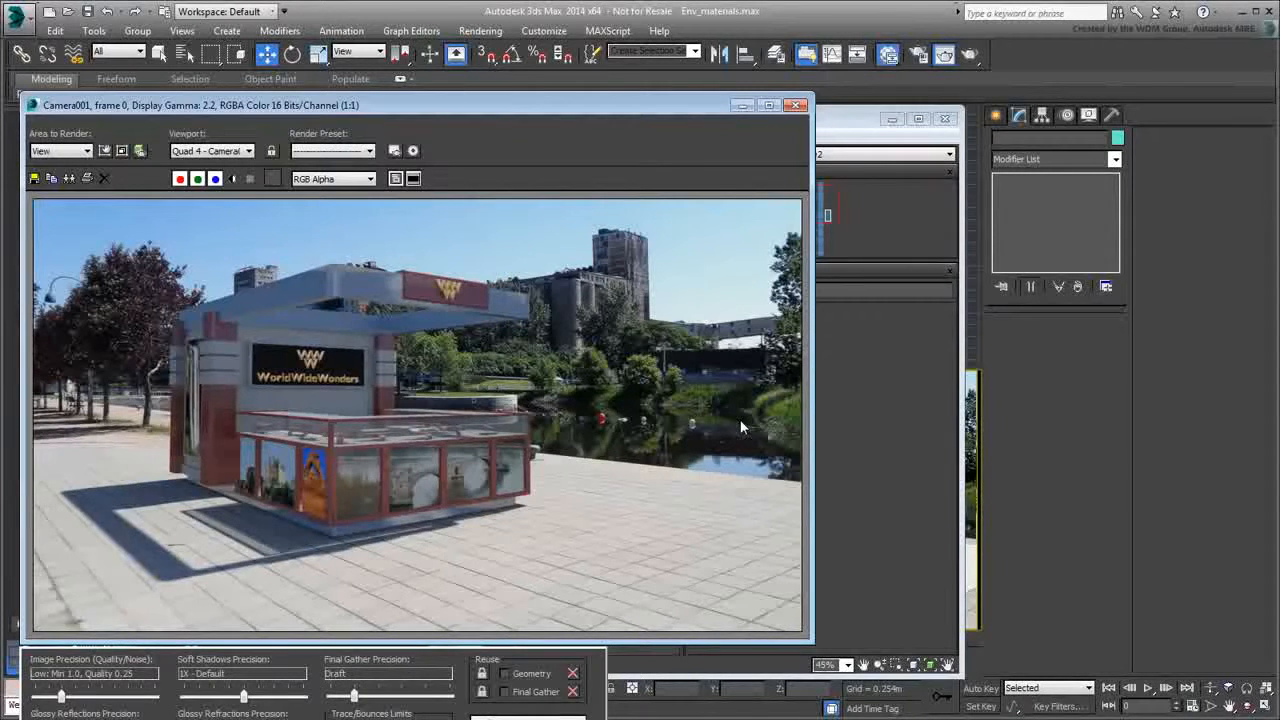
click(795, 106)
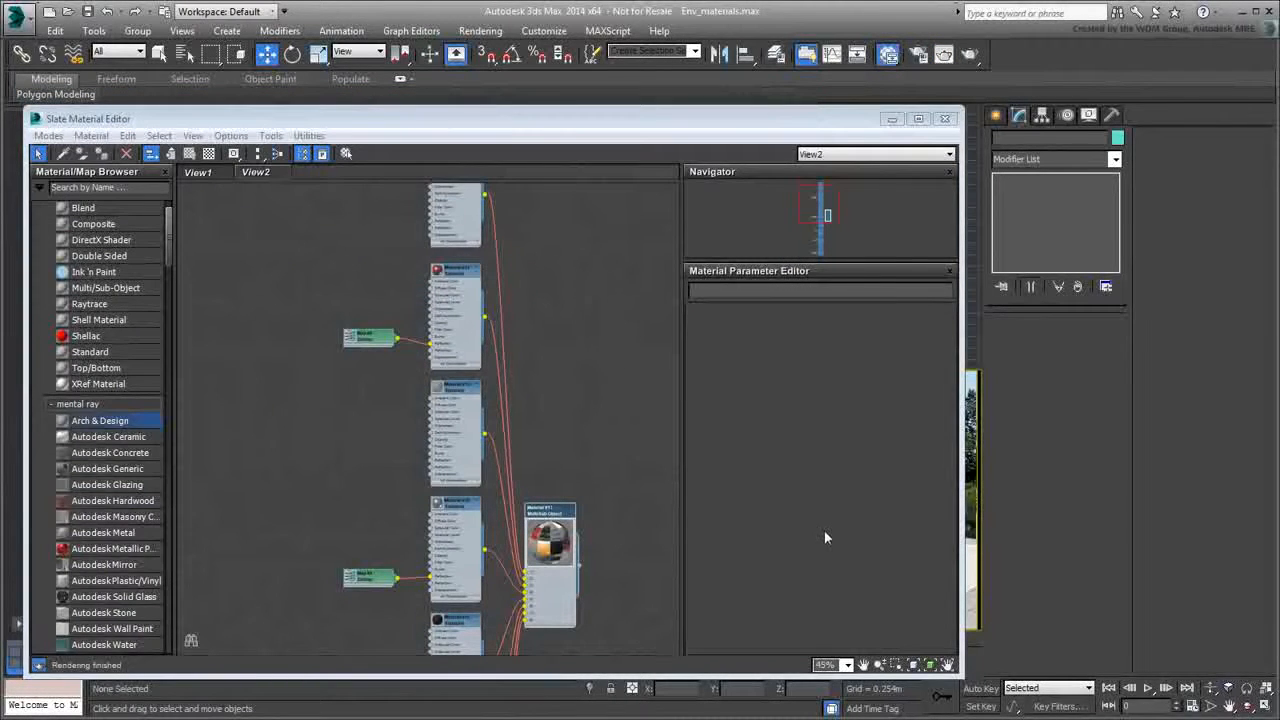
Step: Add an Arch & Design material to View2 beside the red Standard sub-material and apply the Glossy Finish template to it
drag(98, 420, 312, 283)
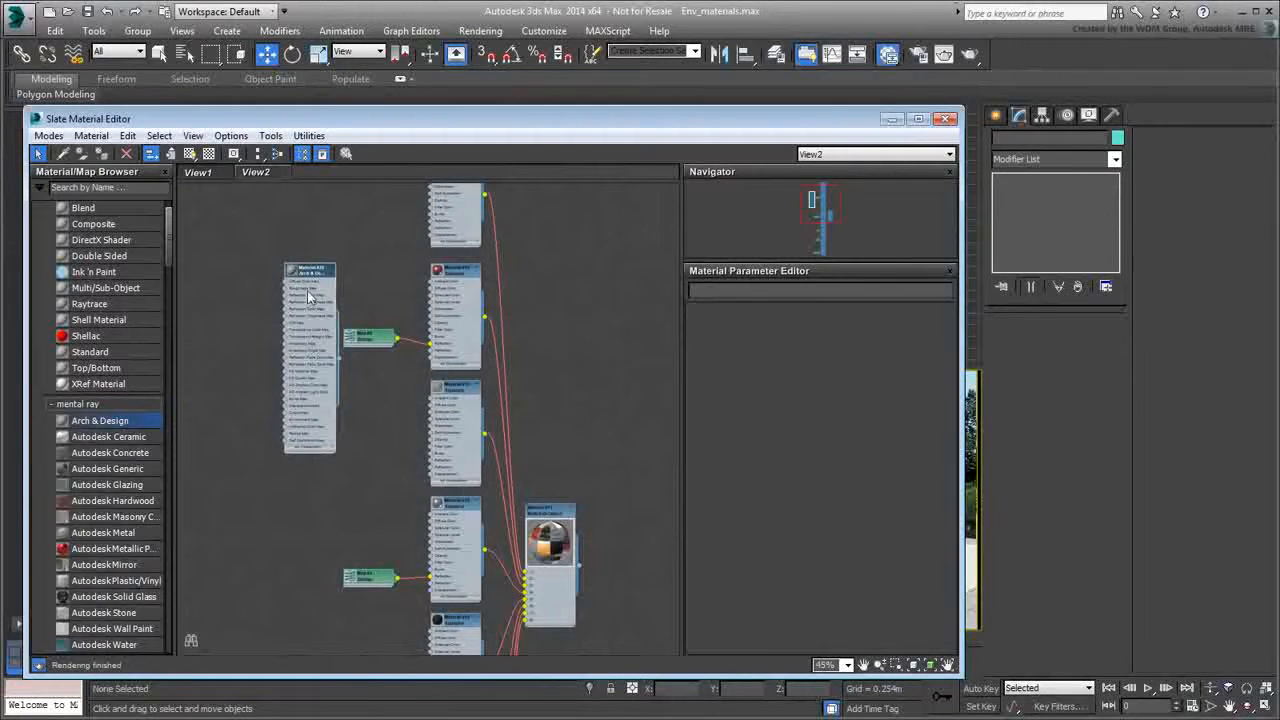
double_click(312, 275)
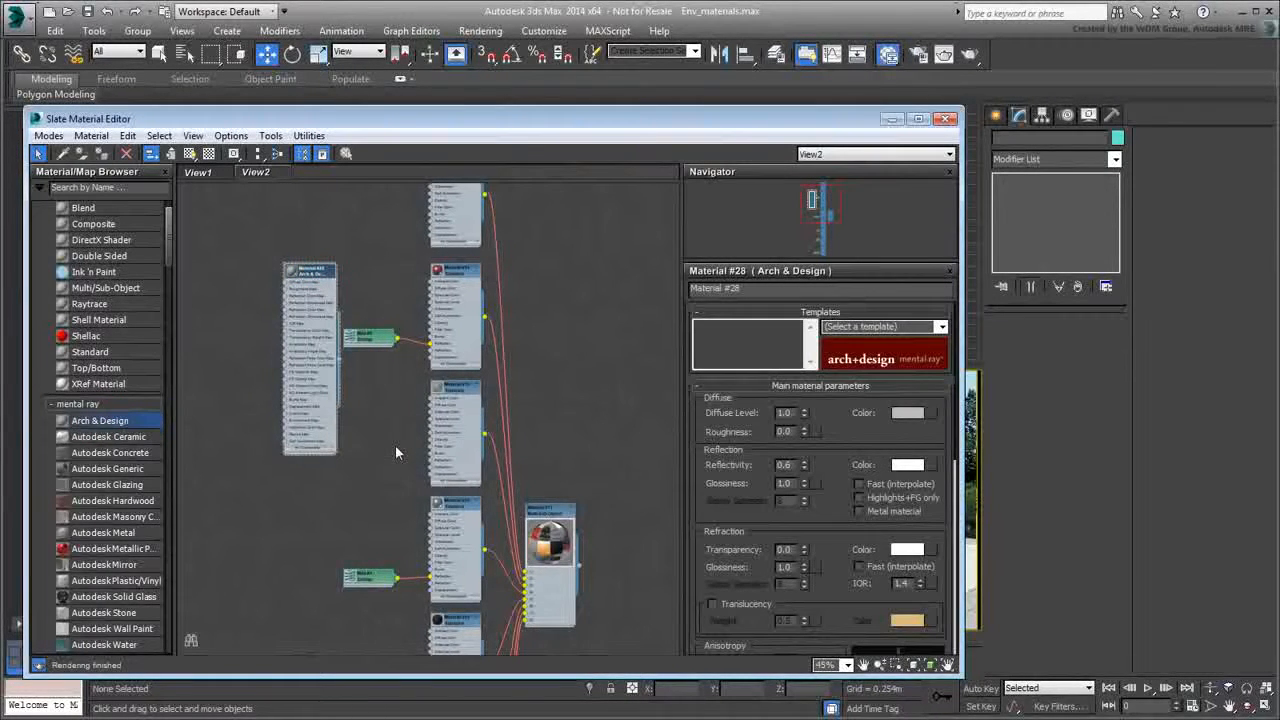
drag(914, 543, 845, 195)
scroll(872, 508, up, 10)
click(941, 327)
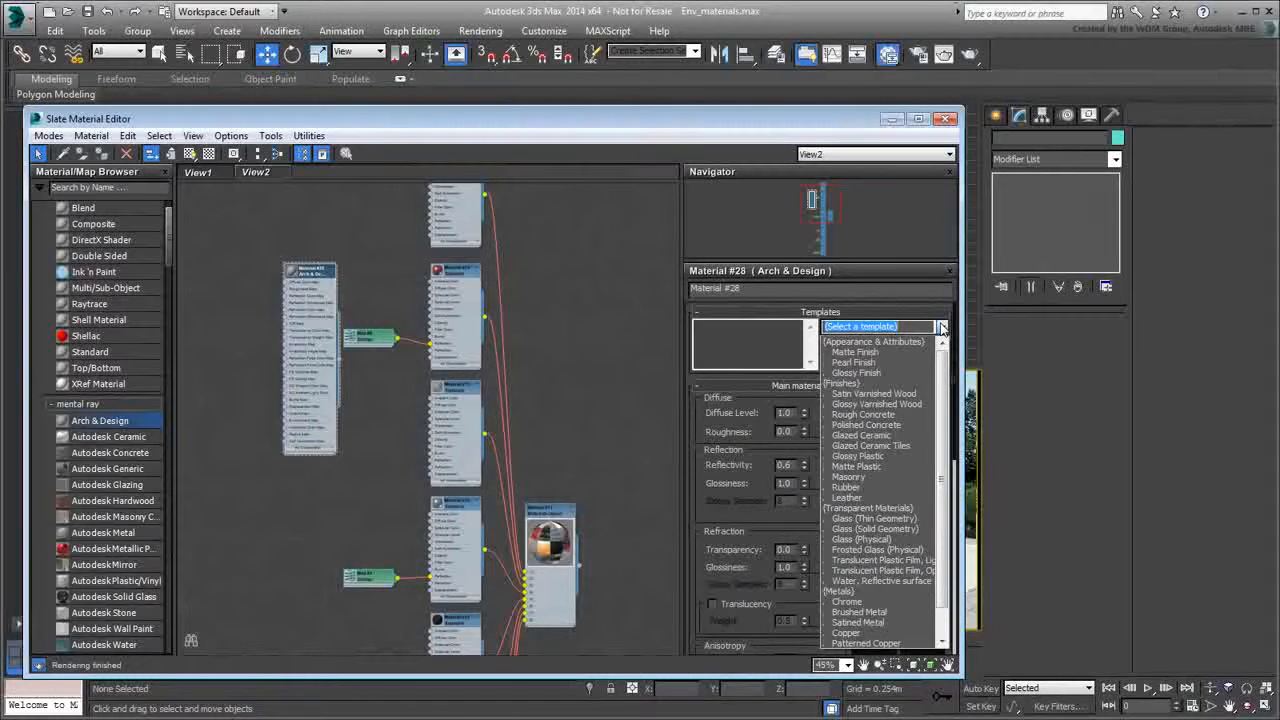
click(857, 372)
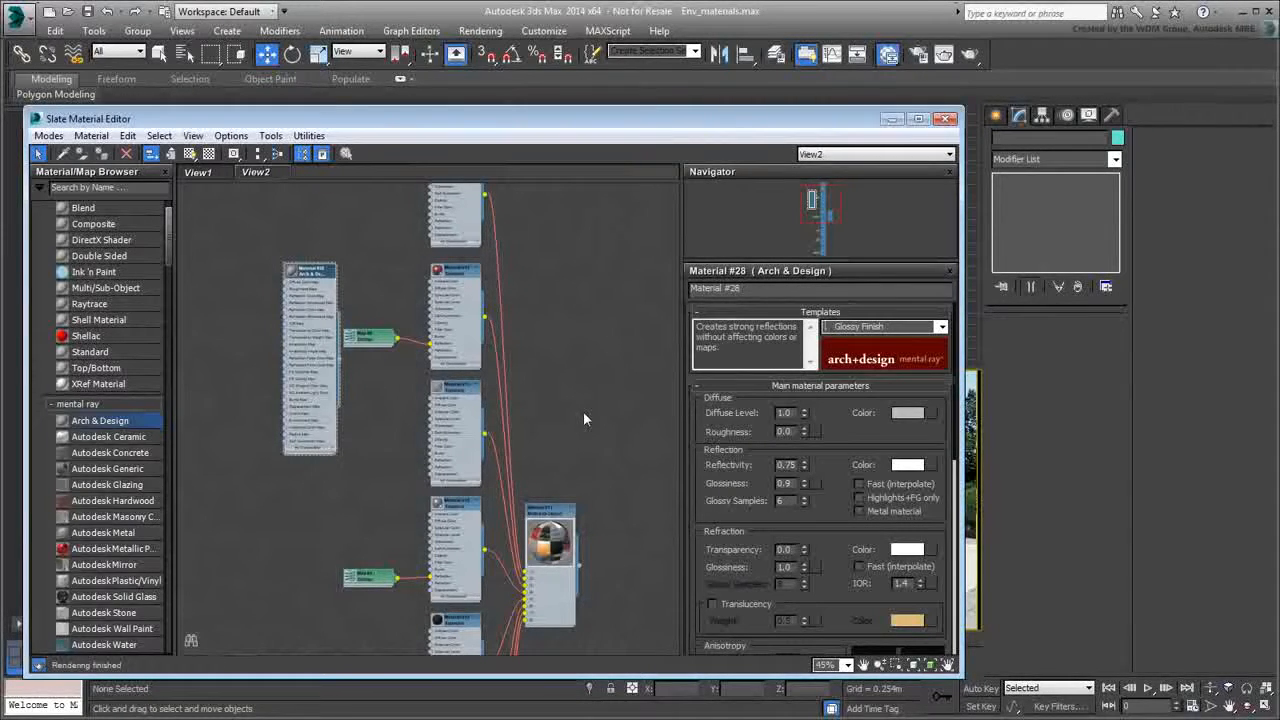
Step: Copy the red Standard sub-material's diffuse color onto the Arch & Design material's diffuse color and inspect it in the color selector
click(458, 277)
double_click(458, 277)
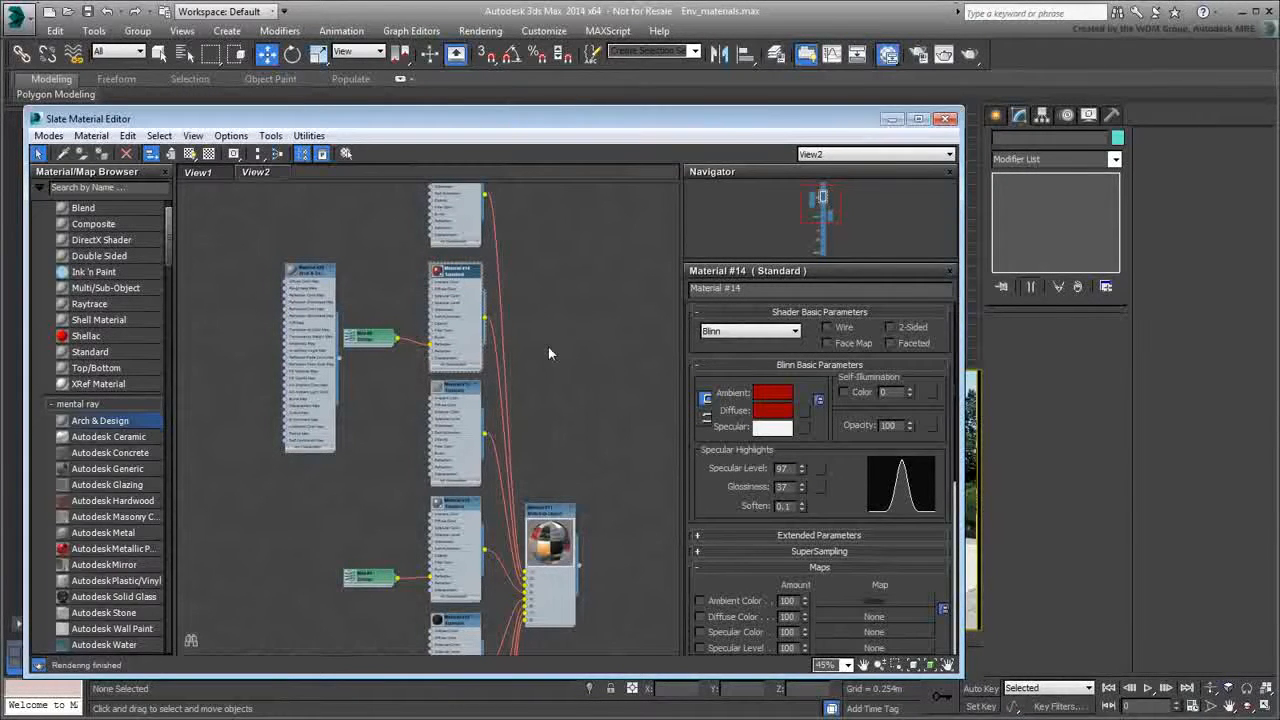
drag(775, 415, 775, 427)
click(808, 420)
double_click(304, 286)
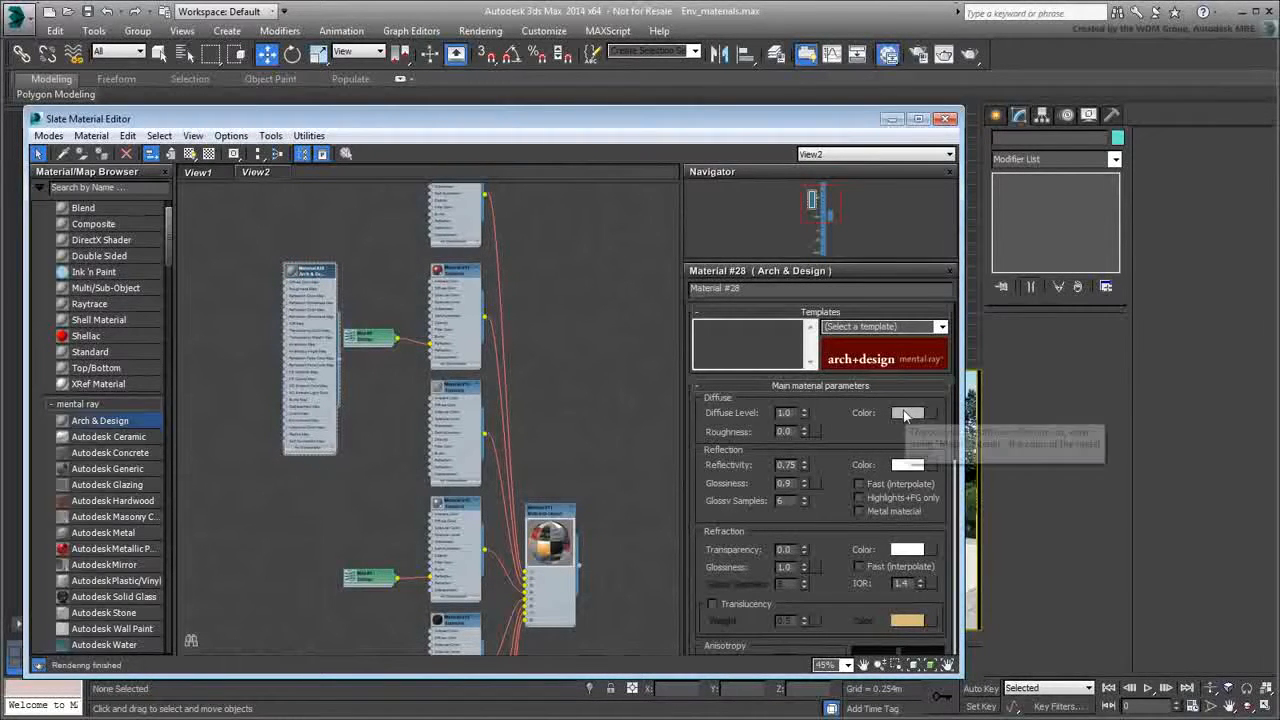
right_click(904, 414)
click(936, 439)
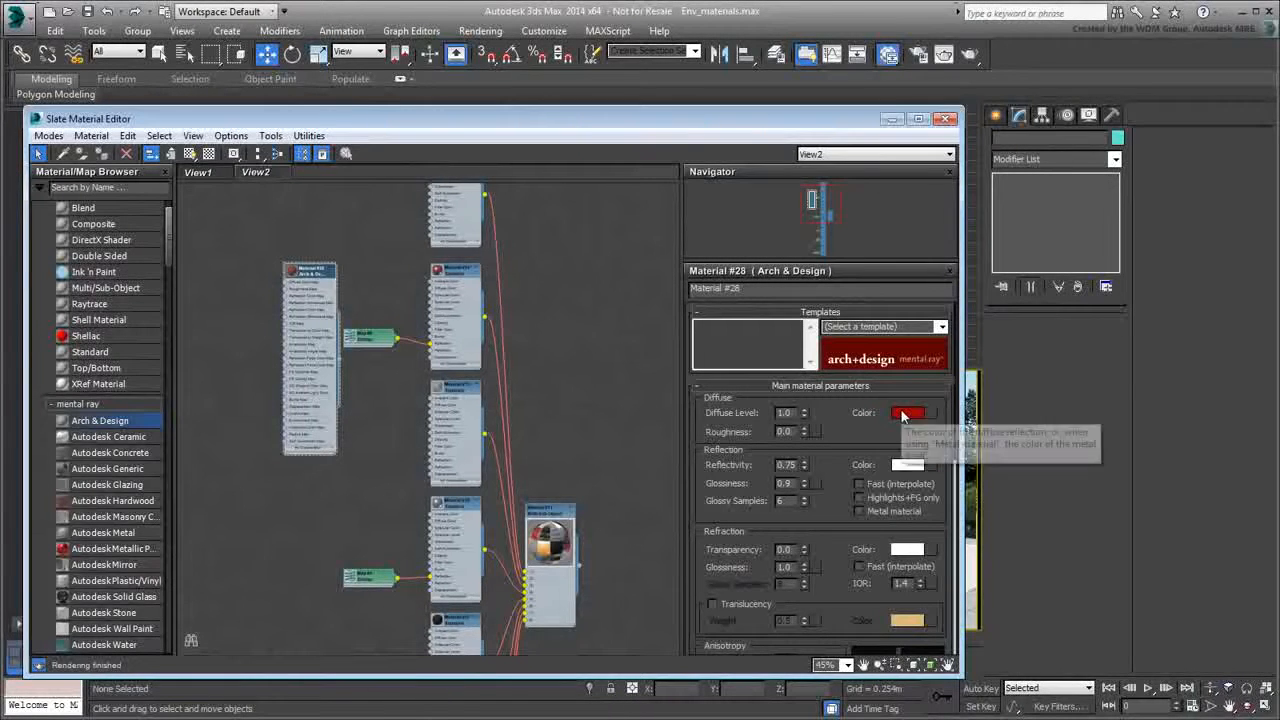
click(900, 414)
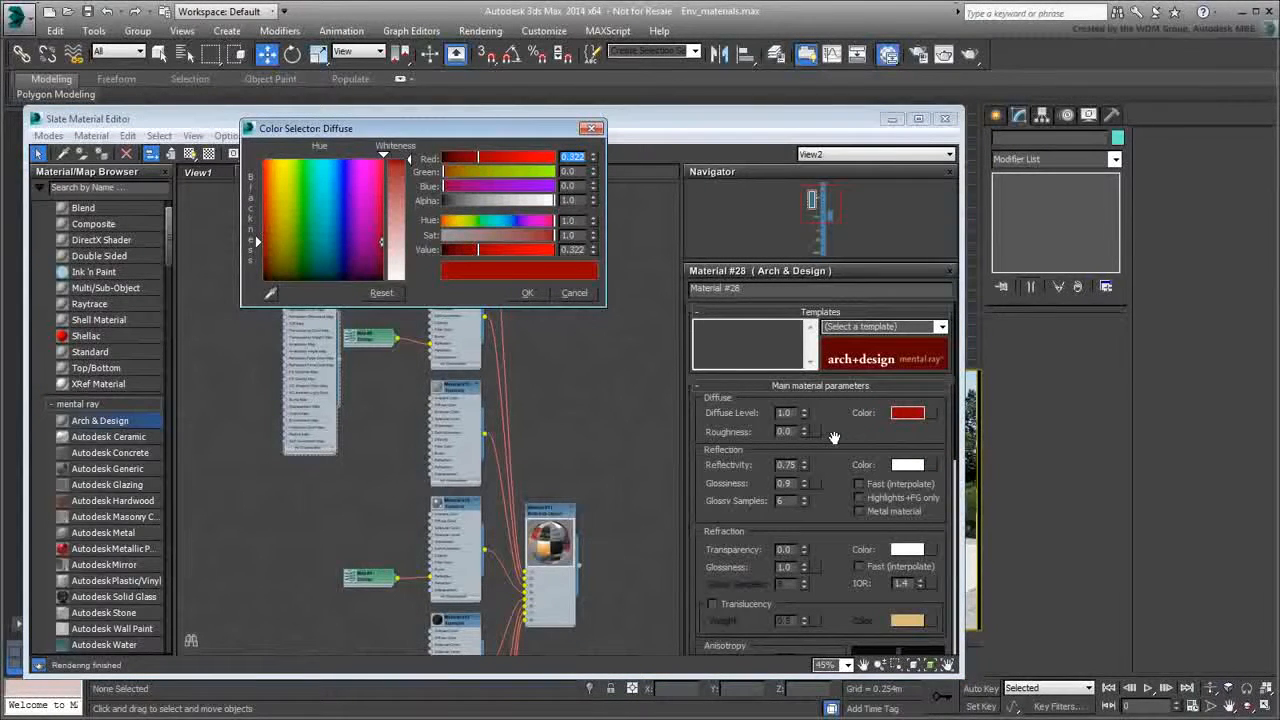
click(580, 295)
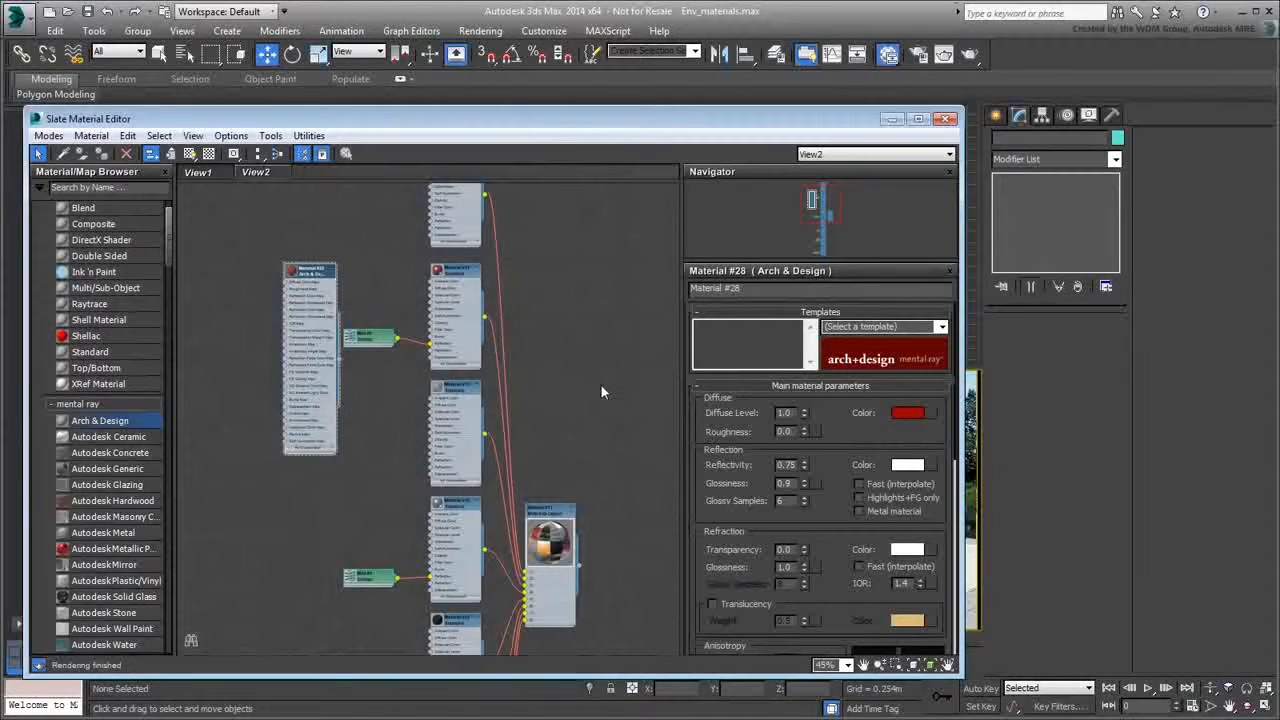
Step: Wire the Arch & Design material into the Multi/Sub-Object slot used by the red Standard sub-material, replacing it
scroll(580, 399, up, 3)
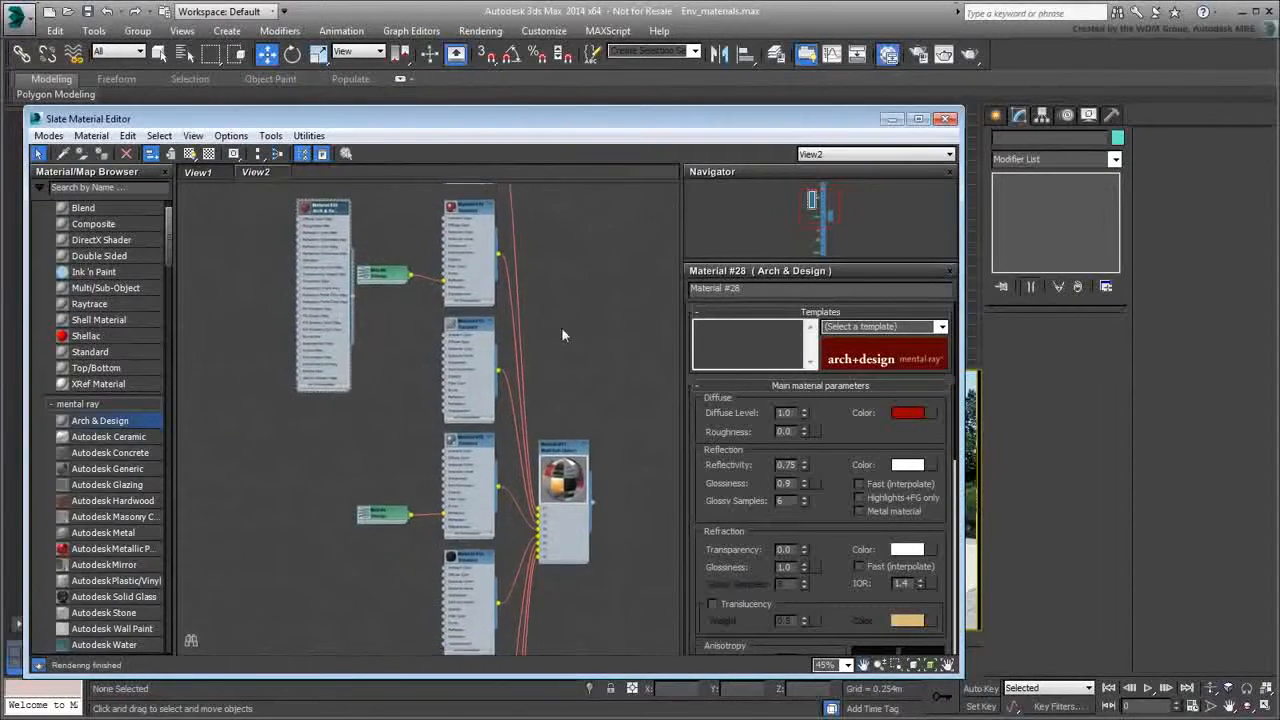
scroll(428, 293, up, 2)
middle_drag(417, 315, 374, 329)
scroll(374, 329, up, 2)
middle_drag(382, 440, 372, 417)
drag(268, 268, 564, 619)
middle_drag(364, 339, 358, 414)
scroll(379, 418, down, 1)
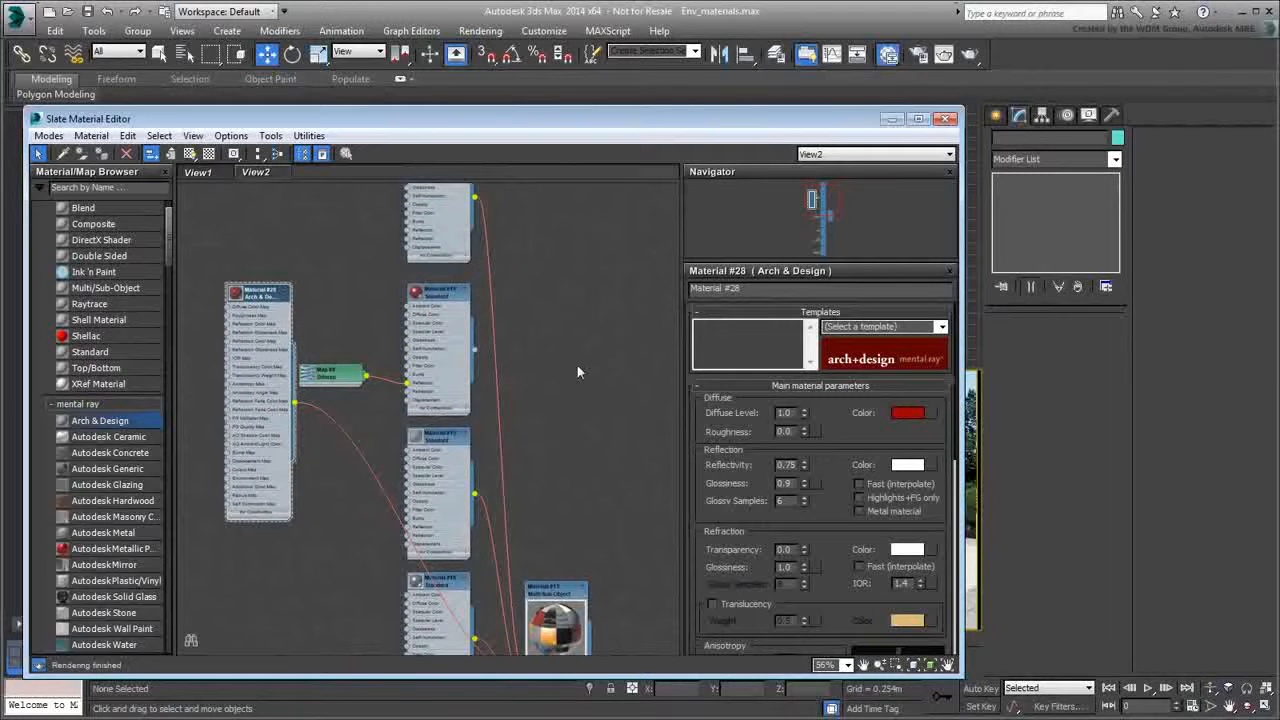
Step: Render the camera view with the red Arch & Design material on the booth
key(shift+q)
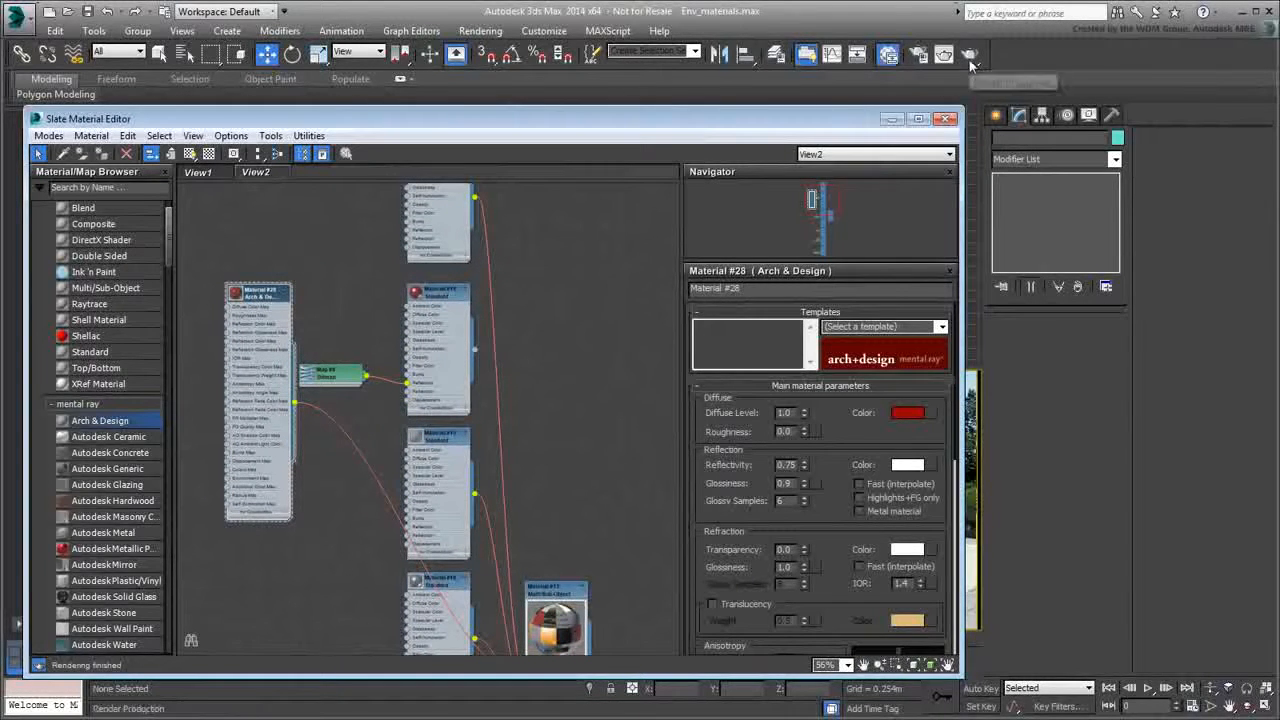